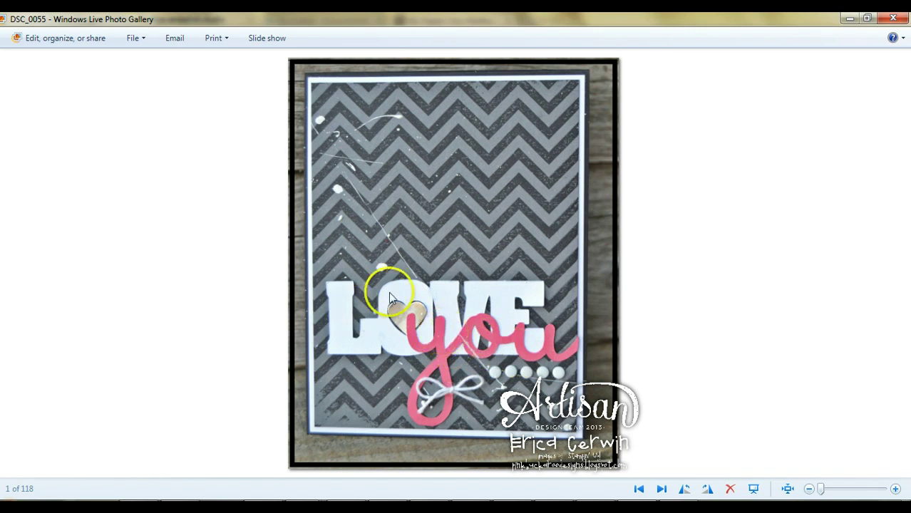
Minimize Photo Gallery and Silhouette Studio so the Stampin' Up kit page shows
{"action": "left_click", "coordinate": [849, 18]}
{"action": "left_click", "coordinate": [848, 15]}
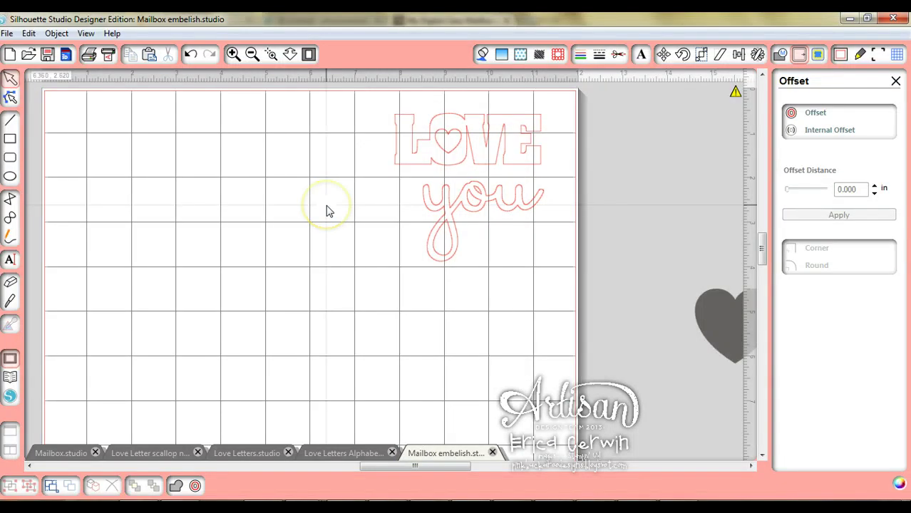
Scroll the canvas horizontally to shift the mat view
{"action": "left_click_drag", "start_coordinate": [455, 467], "coordinate": [432, 469]}
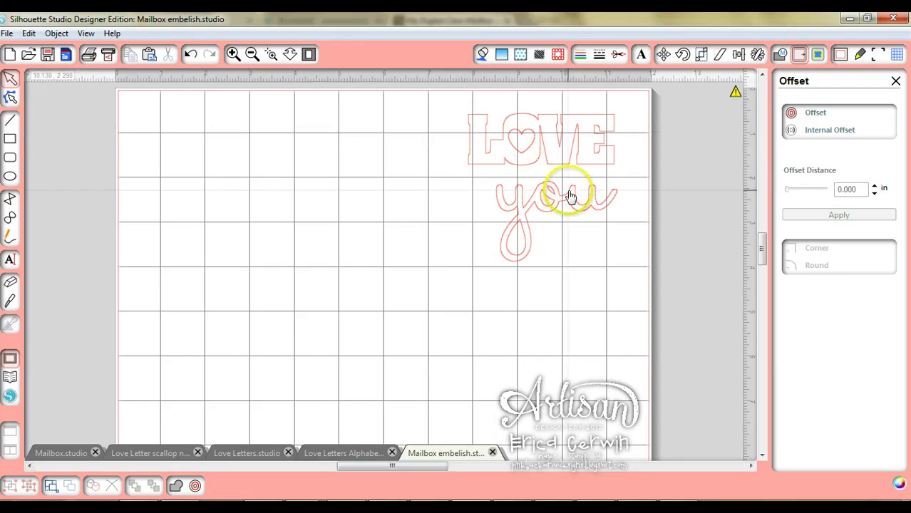
Start a merge and browse to the Mailbox Love Notes folder under My Digital Studio Designer Kits
{"action": "left_click", "coordinate": [6, 34]}
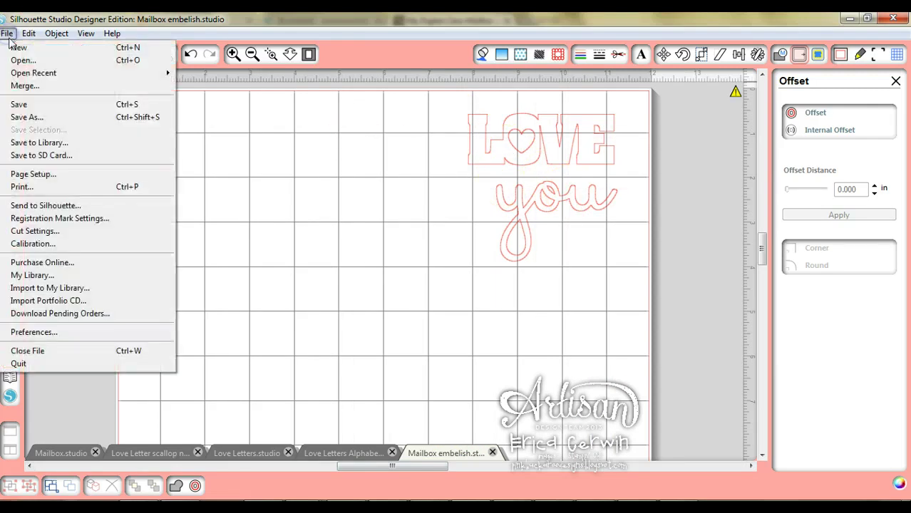
{"action": "left_click", "coordinate": [23, 87]}
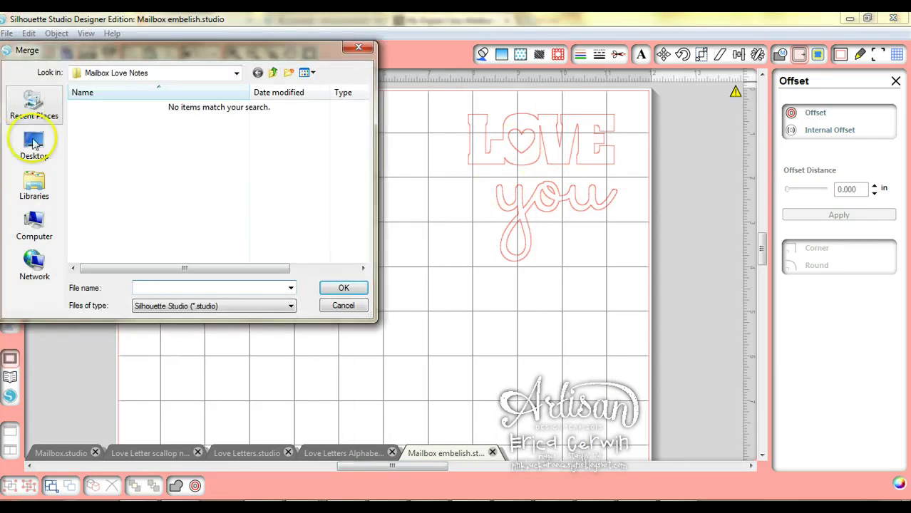
{"action": "left_click", "coordinate": [43, 234]}
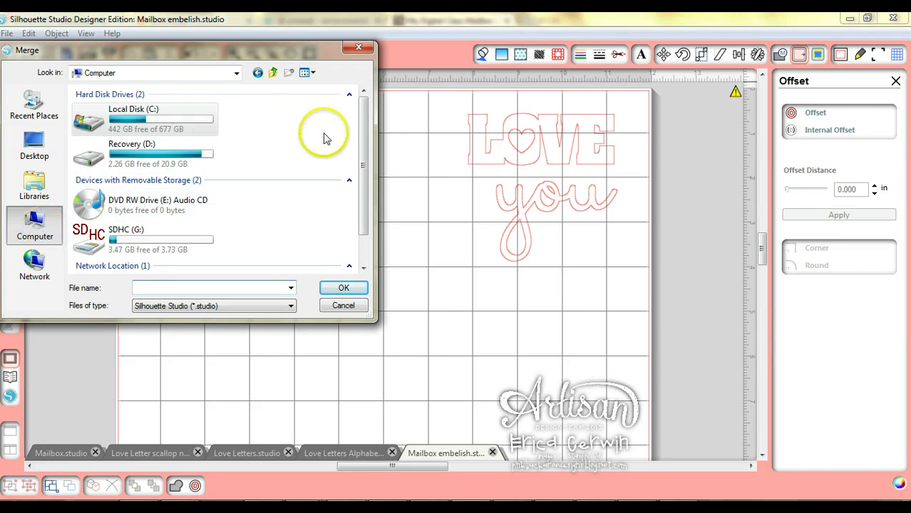
{"action": "double_click", "coordinate": [198, 120]}
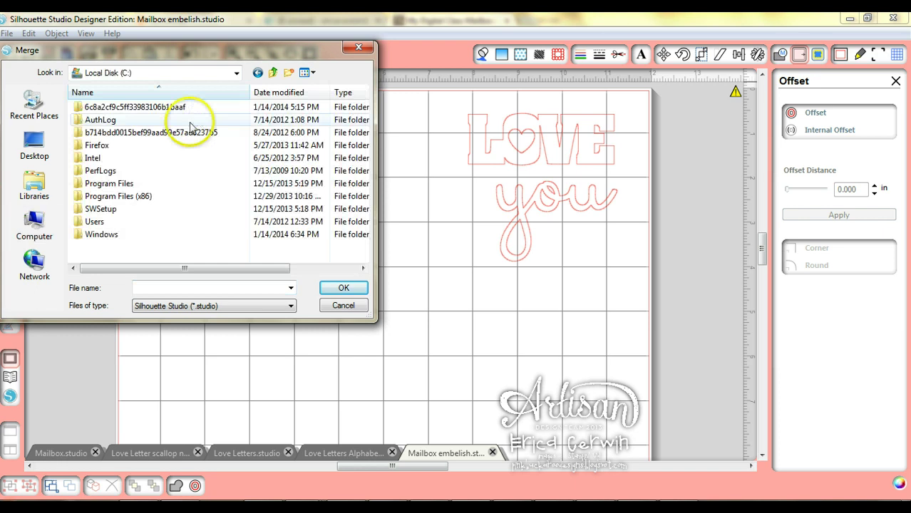
{"action": "double_click", "coordinate": [117, 199]}
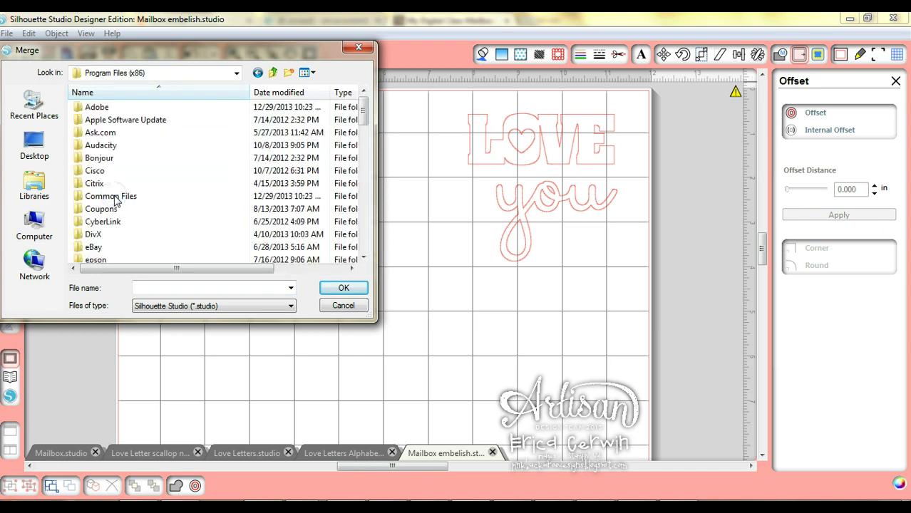
{"action": "left_click_drag", "start_coordinate": [363, 109], "coordinate": [362, 183]}
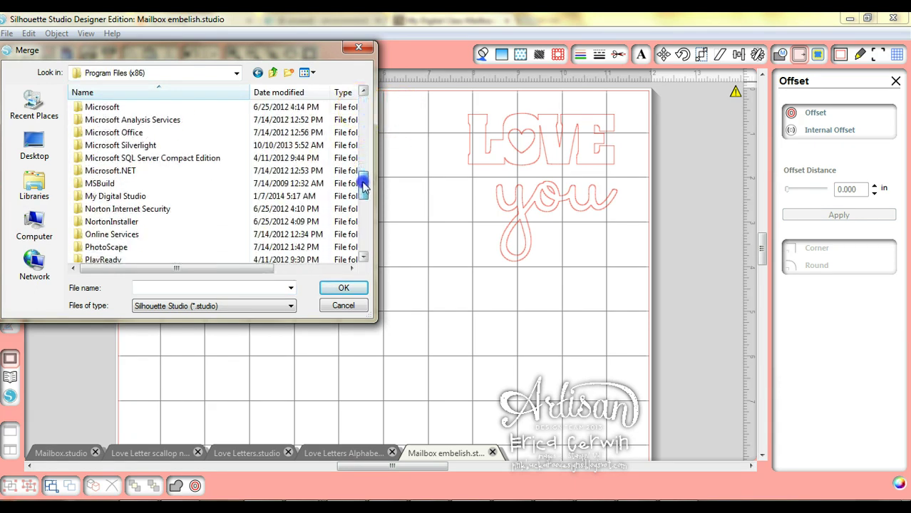
{"action": "double_click", "coordinate": [123, 196]}
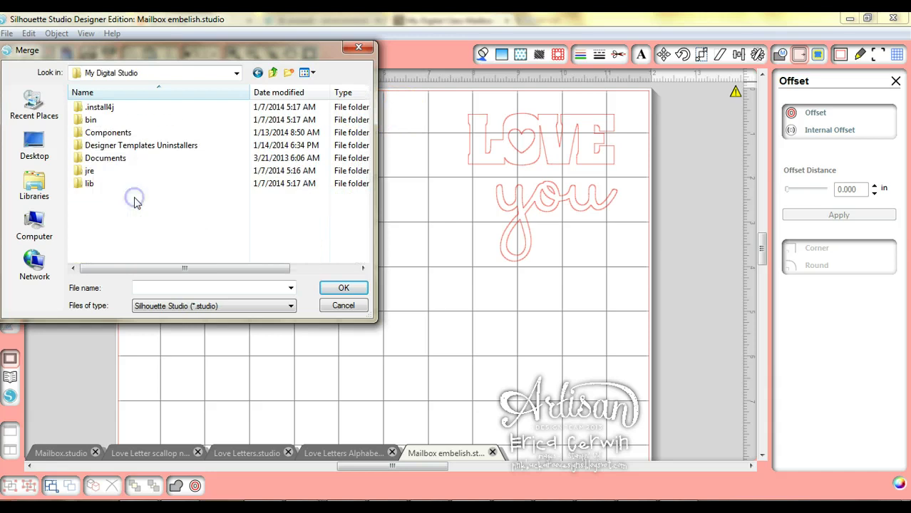
{"action": "double_click", "coordinate": [101, 133]}
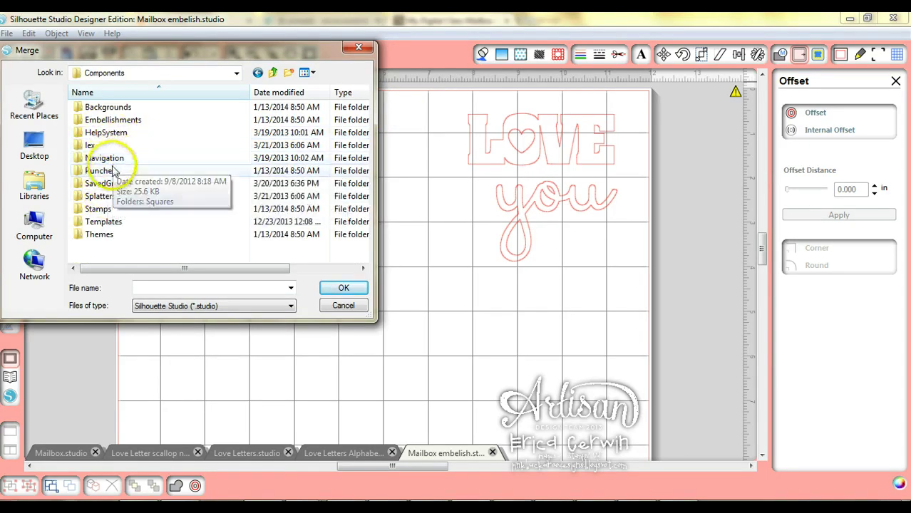
{"action": "double_click", "coordinate": [98, 209]}
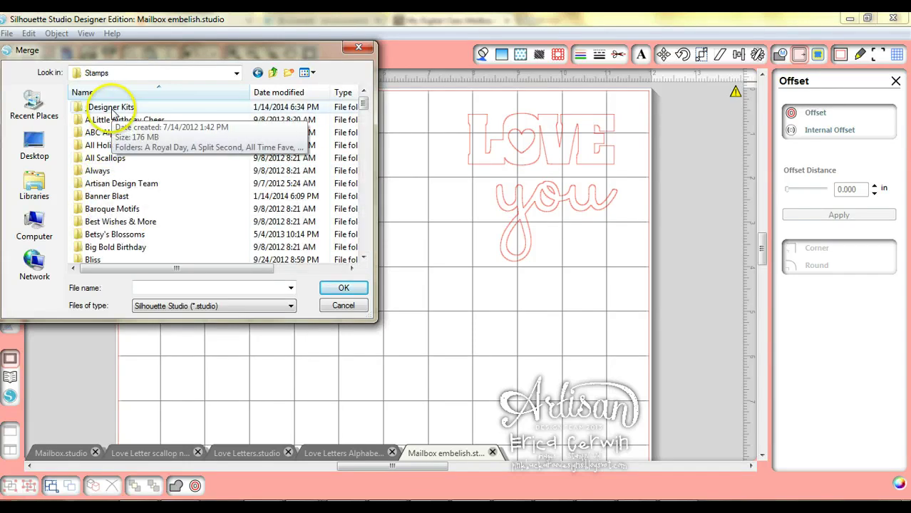
{"action": "double_click", "coordinate": [112, 108]}
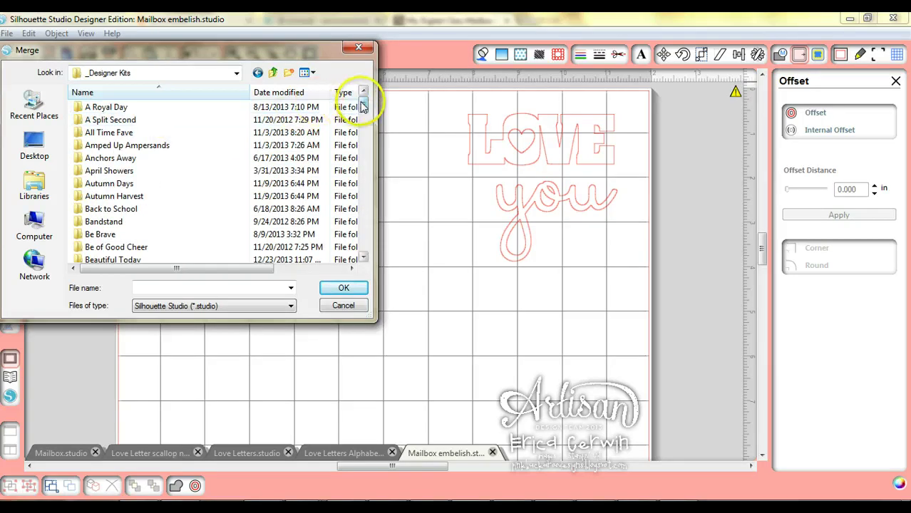
{"action": "left_click_drag", "start_coordinate": [363, 105], "coordinate": [368, 180]}
{"action": "left_click", "coordinate": [131, 172]}
{"action": "double_click", "coordinate": [130, 173]}
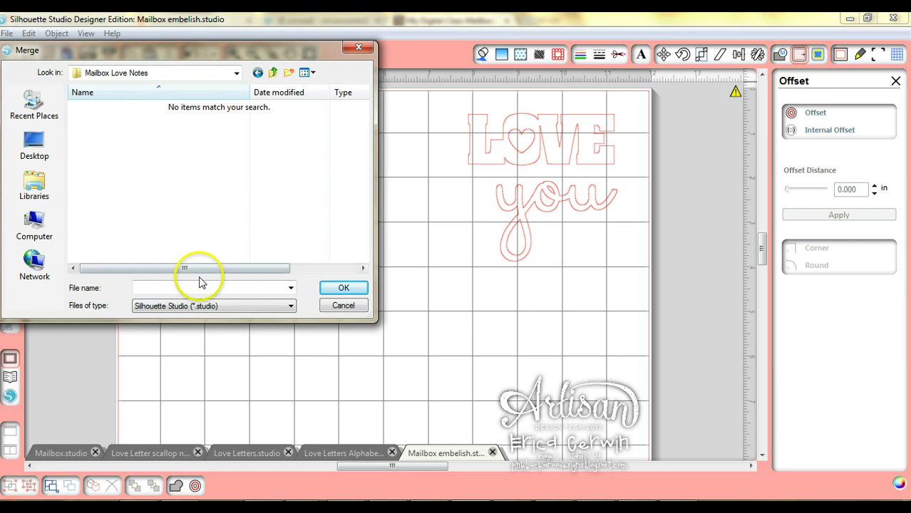
List SVG files, merge the love love you SVG, and position it on the mat
{"action": "left_click", "coordinate": [289, 307]}
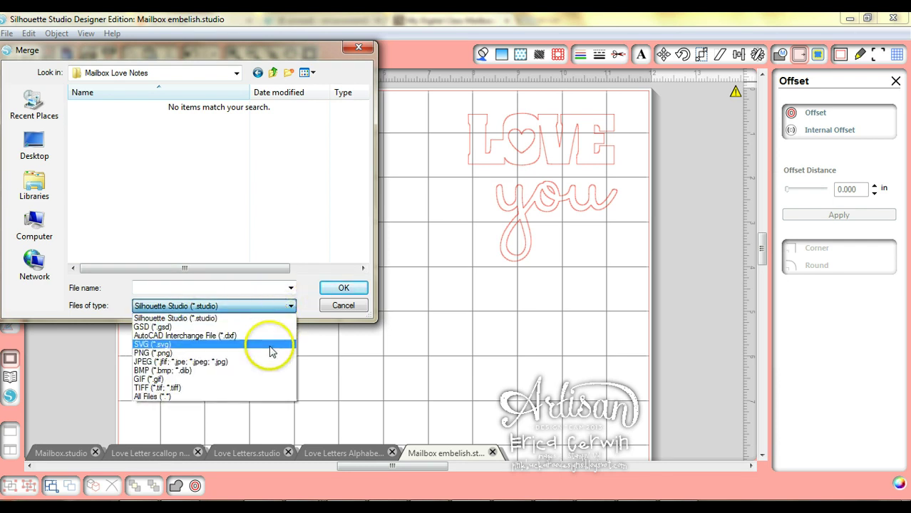
{"action": "left_click", "coordinate": [270, 345]}
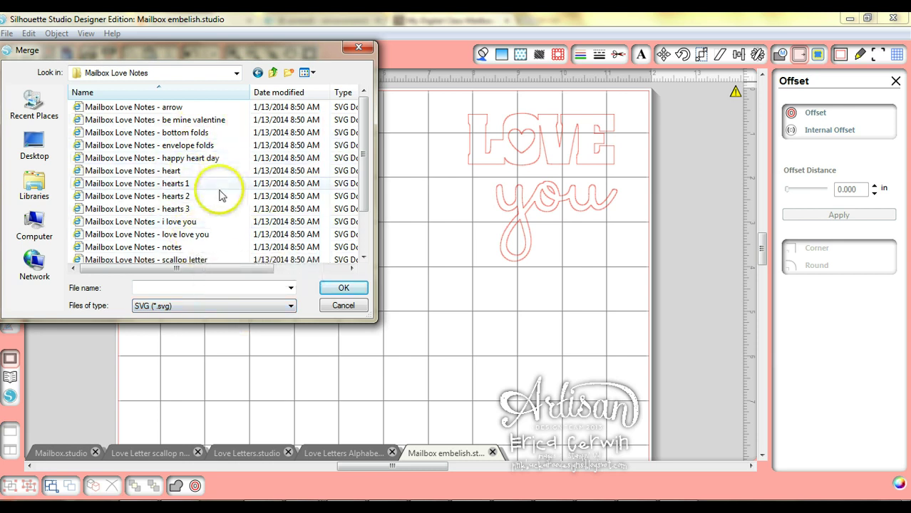
{"action": "double_click", "coordinate": [197, 239]}
{"action": "left_click_drag", "start_coordinate": [164, 135], "coordinate": [194, 160]}
Scale the merged LOVE LOVE you artwork up to fill the mat's left side
{"action": "left_click", "coordinate": [230, 209]}
{"action": "left_click_drag", "start_coordinate": [230, 209], "coordinate": [374, 331]}
{"action": "left_click", "coordinate": [429, 324]}
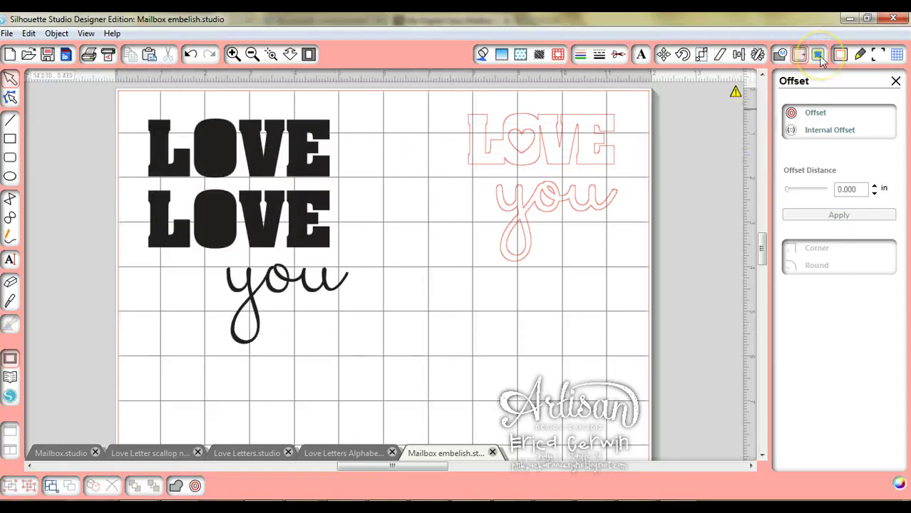
Mark a trace area around the top LOVE and trace it into a cut outline
{"action": "left_click", "coordinate": [818, 55]}
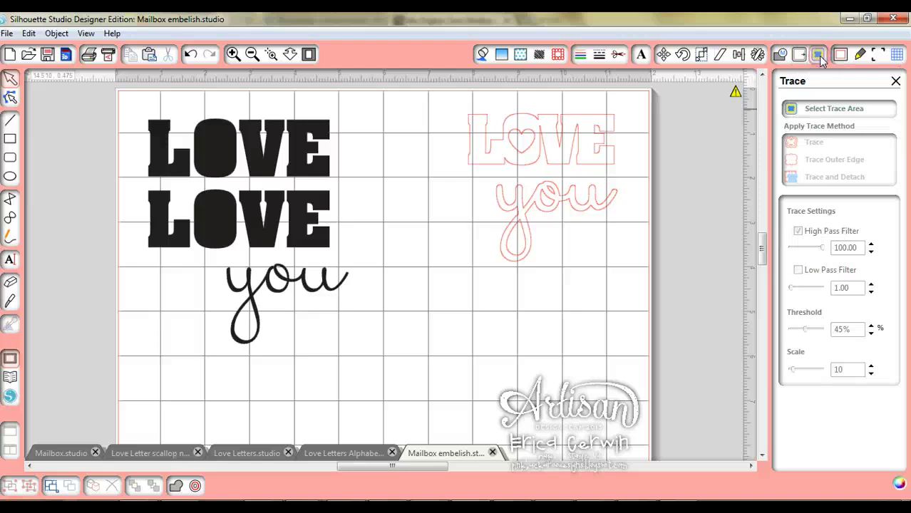
{"action": "left_click", "coordinate": [829, 109]}
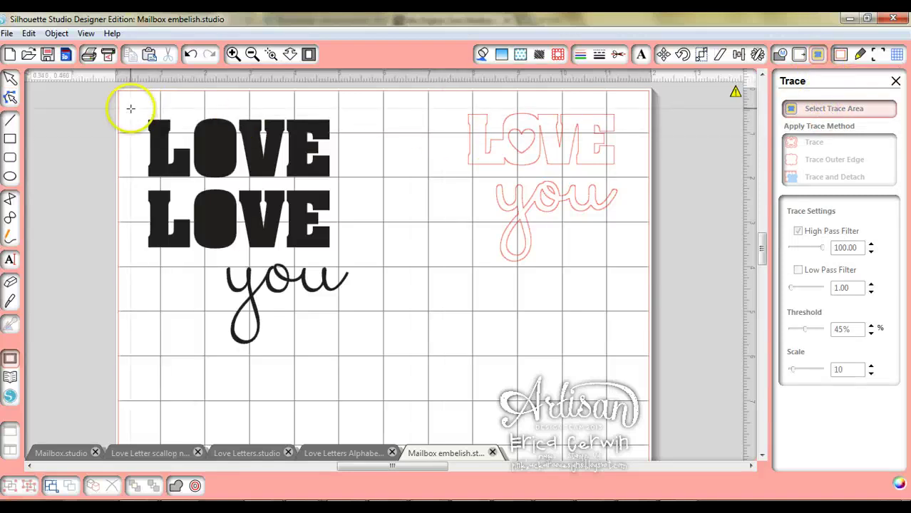
{"action": "mouse_move", "coordinate": [131, 110]}
{"action": "left_mouse_down"}
{"action": "mouse_move", "coordinate": [262, 175]}
{"action": "mouse_move", "coordinate": [356, 185]}
{"action": "left_mouse_up"}
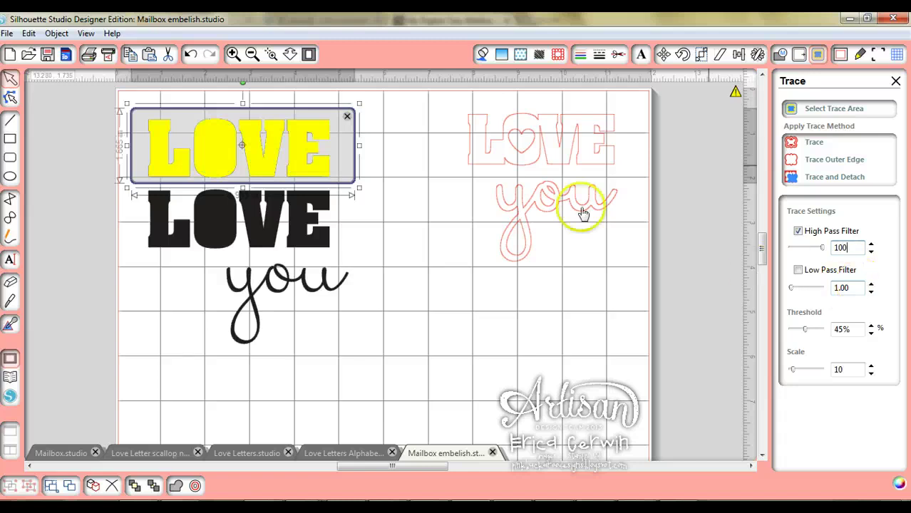
{"action": "left_click", "coordinate": [805, 141]}
Move the black artwork off the mat and reposition the red LOVE outline
{"action": "mouse_move", "coordinate": [231, 150]}
{"action": "left_mouse_down"}
{"action": "mouse_move", "coordinate": [433, 258]}
{"action": "mouse_move", "coordinate": [654, 253]}
{"action": "mouse_move", "coordinate": [687, 240]}
{"action": "left_mouse_up"}
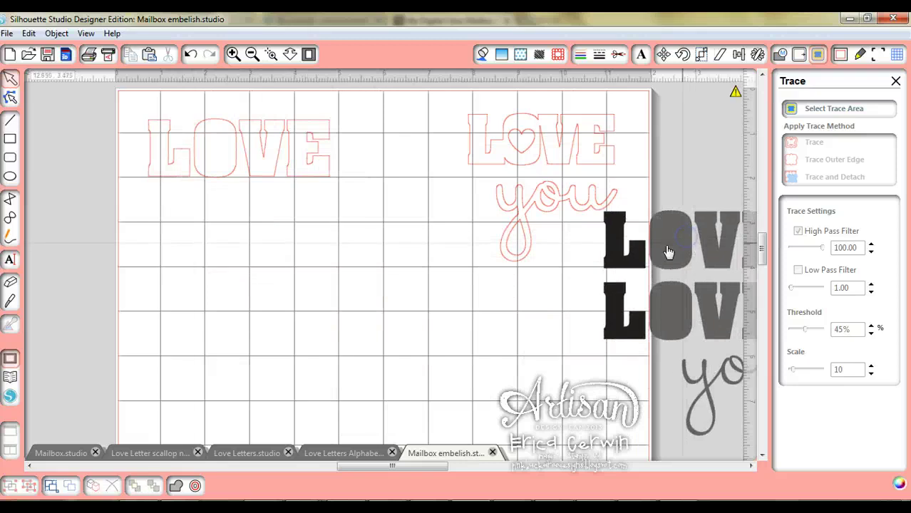
{"action": "left_click", "coordinate": [202, 175]}
{"action": "mouse_move", "coordinate": [203, 177]}
{"action": "left_mouse_down"}
{"action": "mouse_move", "coordinate": [214, 219]}
{"action": "mouse_move", "coordinate": [191, 175]}
{"action": "mouse_move", "coordinate": [218, 157]}
{"action": "mouse_move", "coordinate": [226, 174]}
{"action": "left_mouse_up"}
{"action": "left_click", "coordinate": [226, 174]}
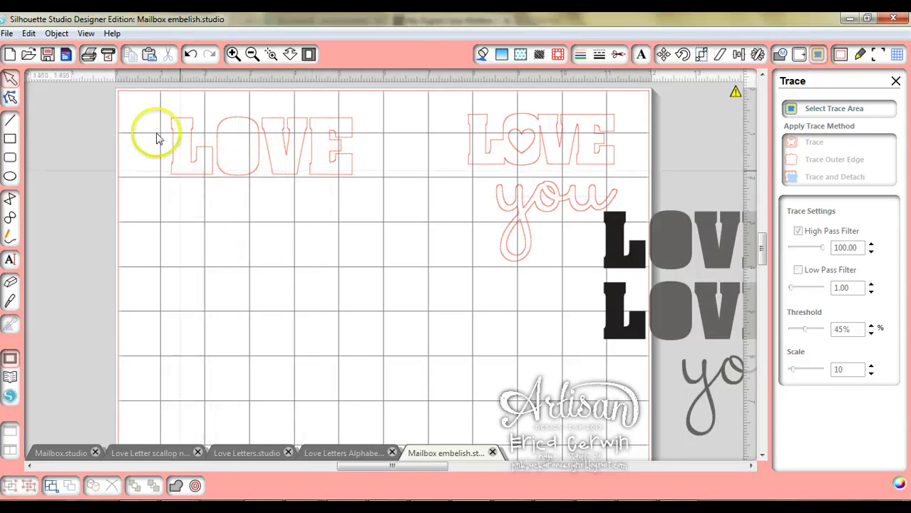
Split the traced LOVE outline into separate L, O, V and E letter shapes
{"action": "left_click", "coordinate": [184, 126]}
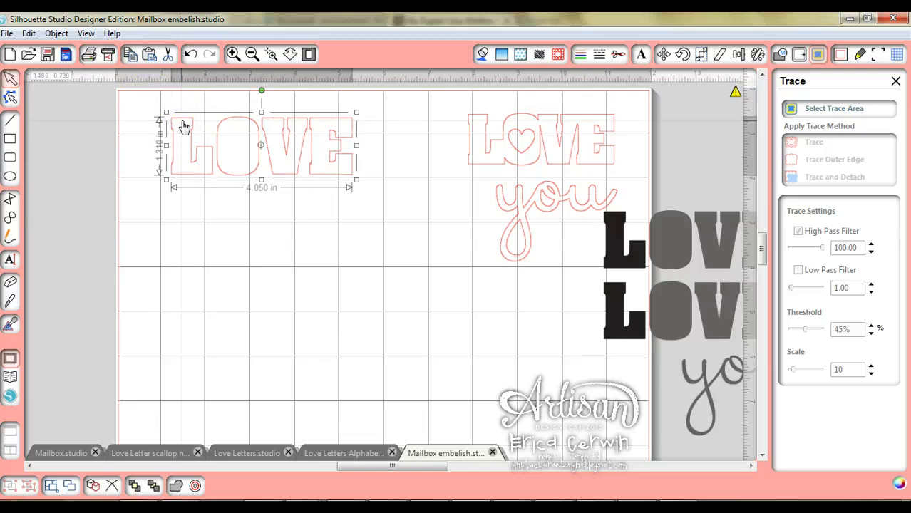
{"action": "right_click", "coordinate": [230, 157]}
{"action": "left_click", "coordinate": [272, 341]}
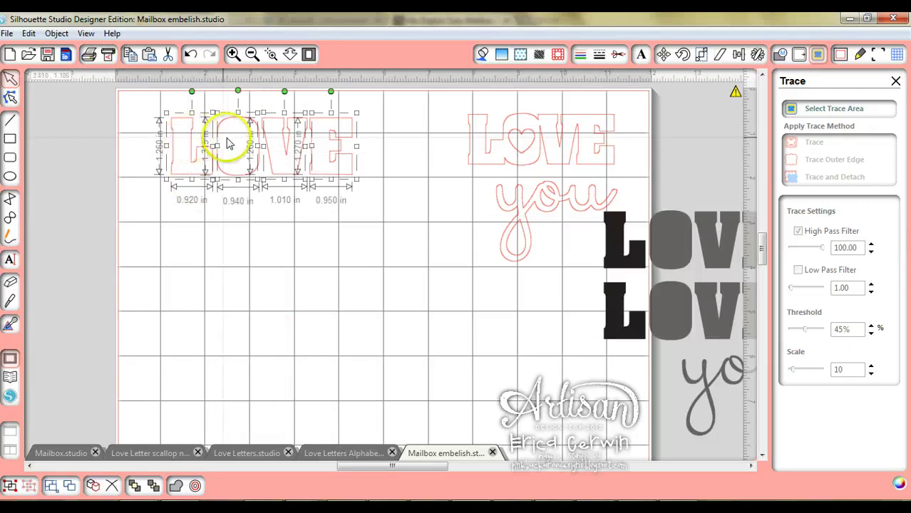
Shift the O of LOVE slightly and nudge it two steps left
{"action": "left_click", "coordinate": [358, 301]}
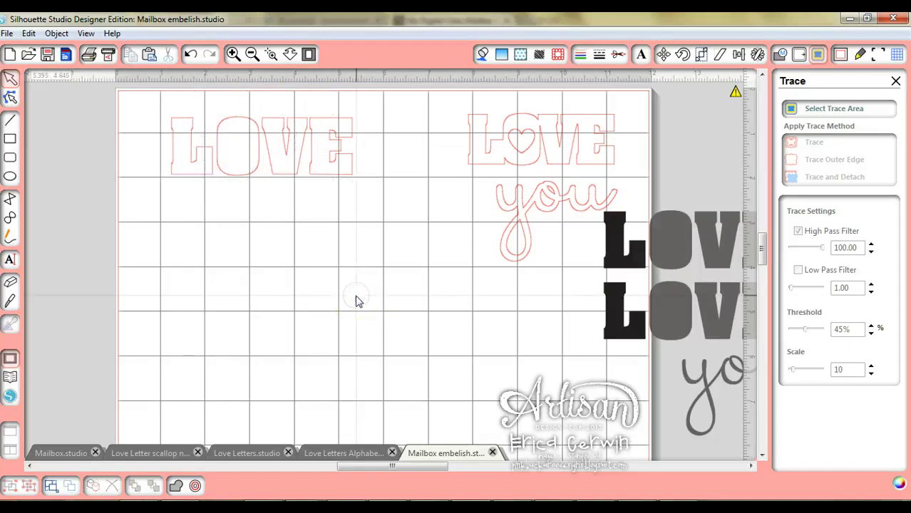
{"action": "left_click", "coordinate": [237, 175]}
{"action": "mouse_move", "coordinate": [236, 179]}
{"action": "left_mouse_down"}
{"action": "mouse_move", "coordinate": [241, 212]}
{"action": "mouse_move", "coordinate": [238, 163]}
{"action": "mouse_move", "coordinate": [238, 181]}
{"action": "left_mouse_up"}
{"action": "left_click", "coordinate": [238, 181]}
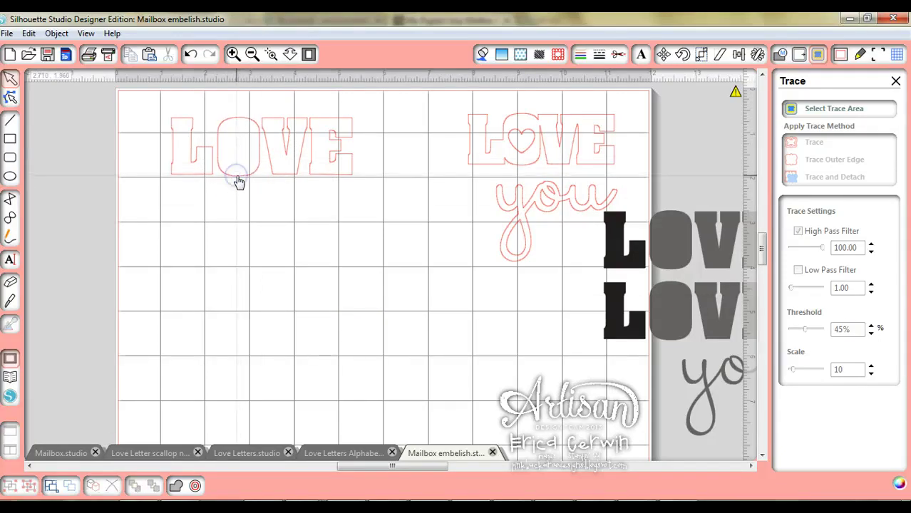
{"action": "left_click", "coordinate": [239, 182]}
{"action": "key", "text": "Left"}
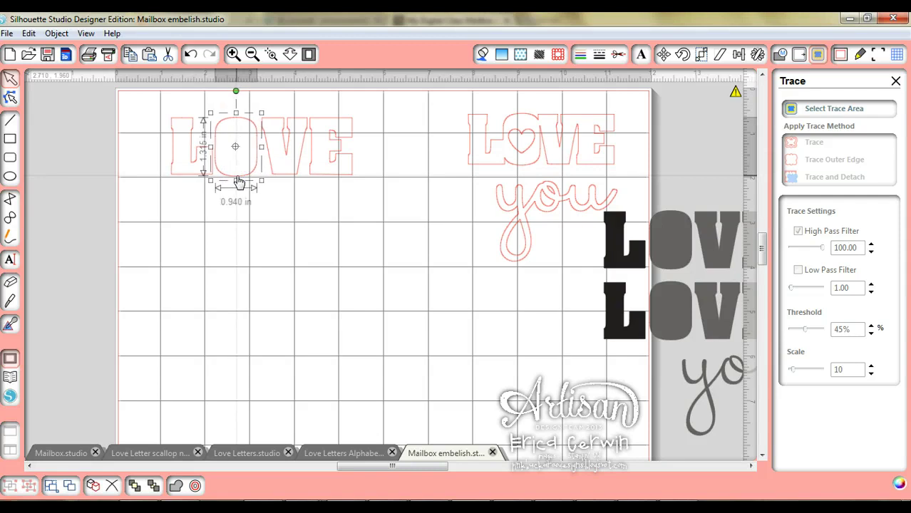
{"action": "key", "text": "Left"}
{"action": "key", "text": "Left"}
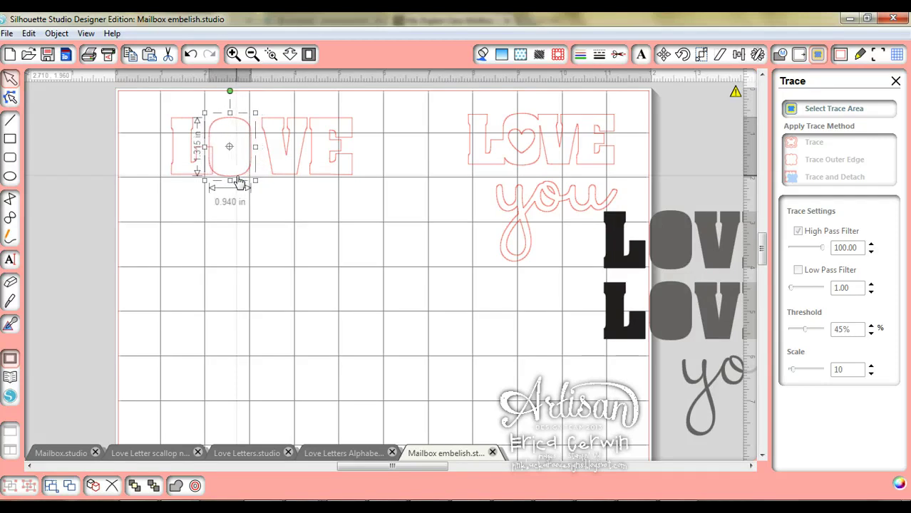
{"action": "left_click", "coordinate": [214, 156]}
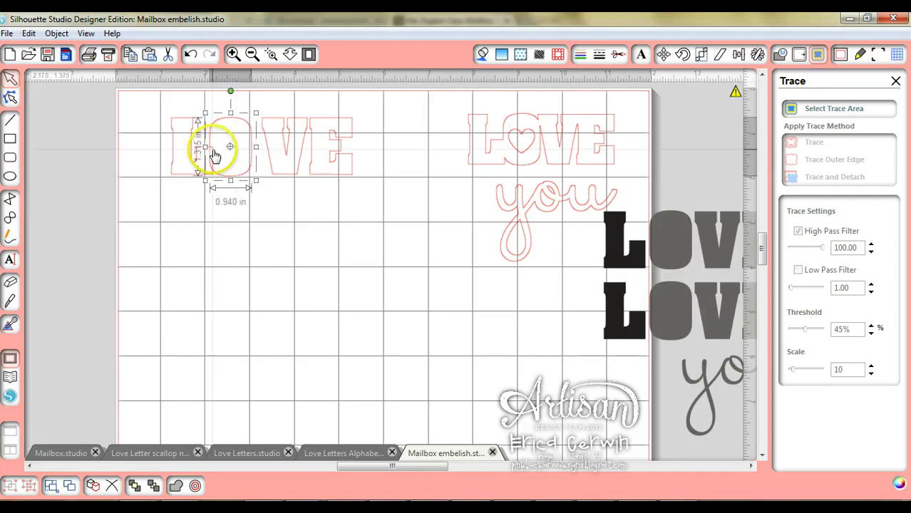
Nudge the V three steps and the E one step left to close the gaps
{"action": "left_click", "coordinate": [276, 174]}
{"action": "key", "text": "Left"}
{"action": "key", "text": "Left"}
{"action": "key", "text": "Left"}
{"action": "key", "text": "Left"}
{"action": "key", "text": "Left"}
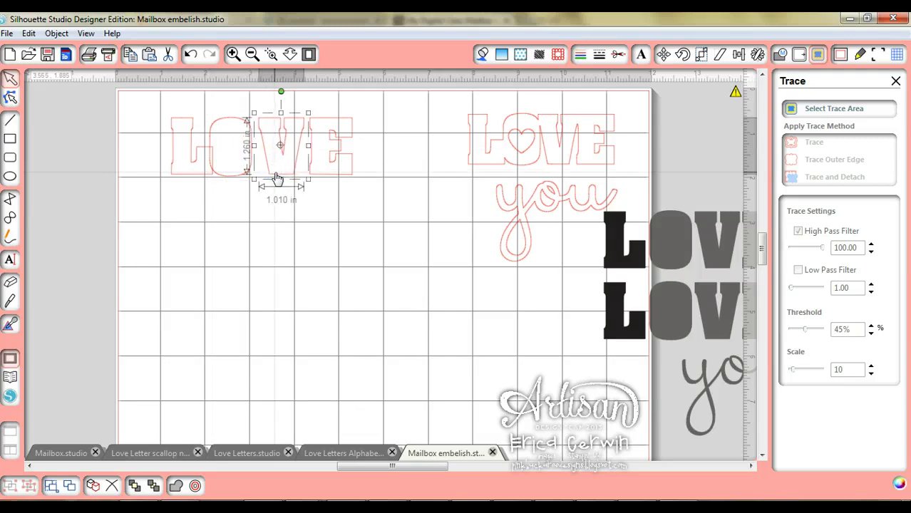
{"action": "key", "text": "Left"}
{"action": "key", "text": "Left"}
{"action": "key", "text": "Left"}
{"action": "key", "text": "Left"}
{"action": "key", "text": "Left"}
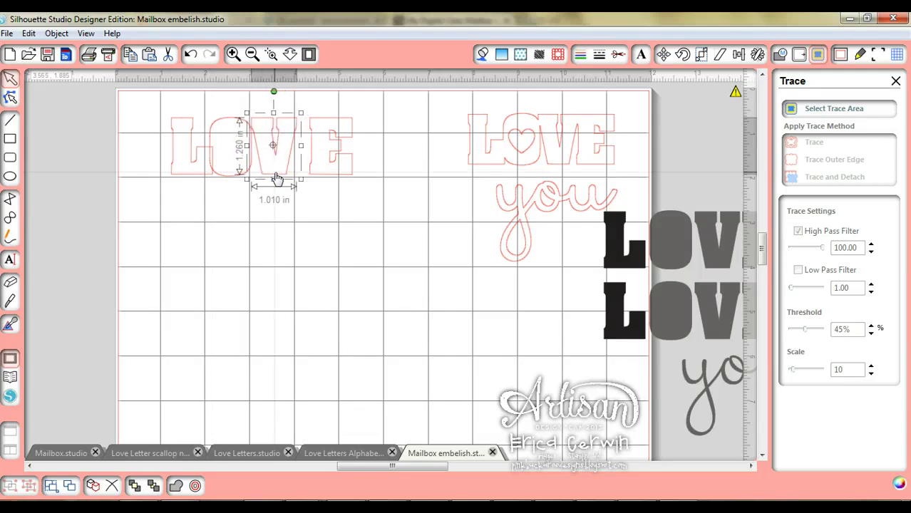
{"action": "key", "text": "Left"}
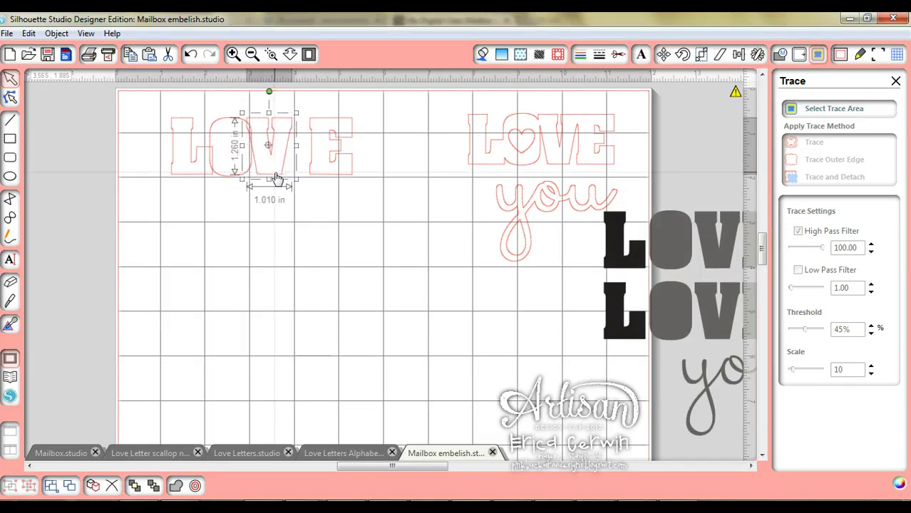
{"action": "left_click", "coordinate": [321, 177]}
{"action": "key", "text": "Left"}
{"action": "key", "text": "Left"}
{"action": "key", "text": "Left"}
{"action": "key", "text": "Left"}
{"action": "key", "text": "Left"}
{"action": "key", "text": "Left"}
{"action": "key", "text": "Left"}
{"action": "key", "text": "Left"}
{"action": "key", "text": "Left"}
{"action": "key", "text": "Left"}
{"action": "key", "text": "Left"}
{"action": "key", "text": "Left"}
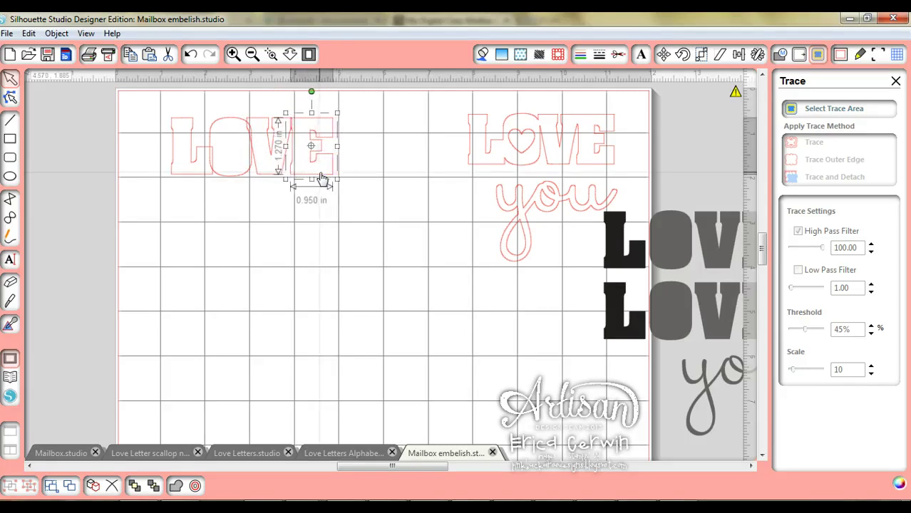
{"action": "left_click", "coordinate": [315, 138]}
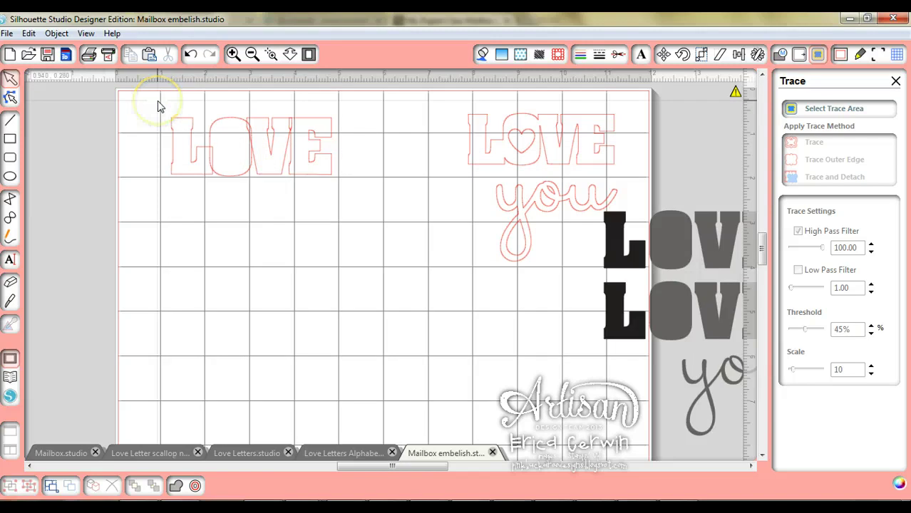
Weld the four LOVE letters into a single 3.585 by 1.315 in outline
{"action": "left_click_drag", "start_coordinate": [172, 110], "coordinate": [351, 196]}
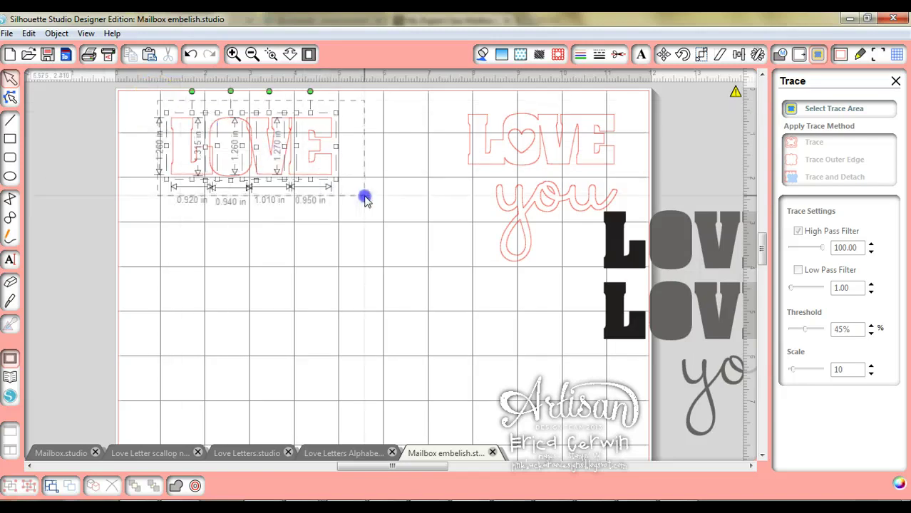
{"action": "right_click", "coordinate": [254, 154]}
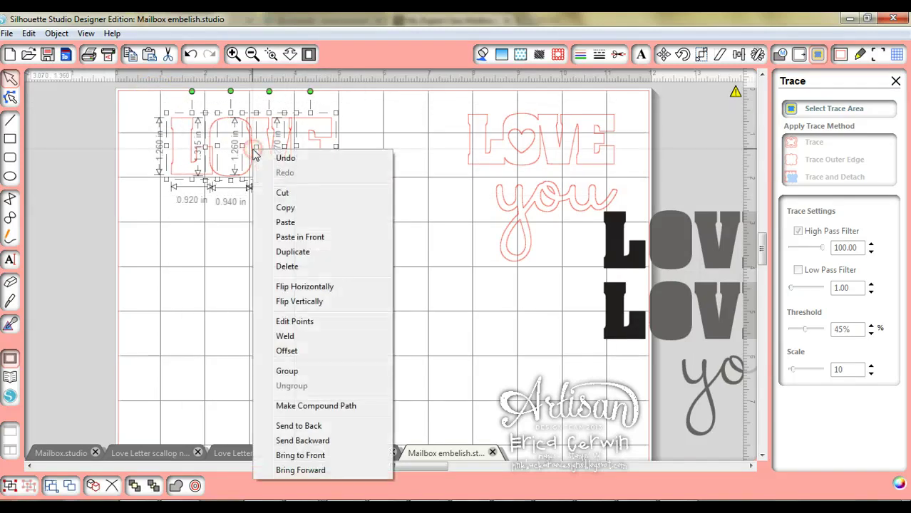
{"action": "left_click", "coordinate": [285, 336]}
Nudge the welded LOVE slightly and shift the black reference image further right
{"action": "left_click", "coordinate": [197, 179]}
{"action": "left_click", "coordinate": [207, 157]}
{"action": "left_click", "coordinate": [252, 136]}
{"action": "left_click", "coordinate": [295, 144]}
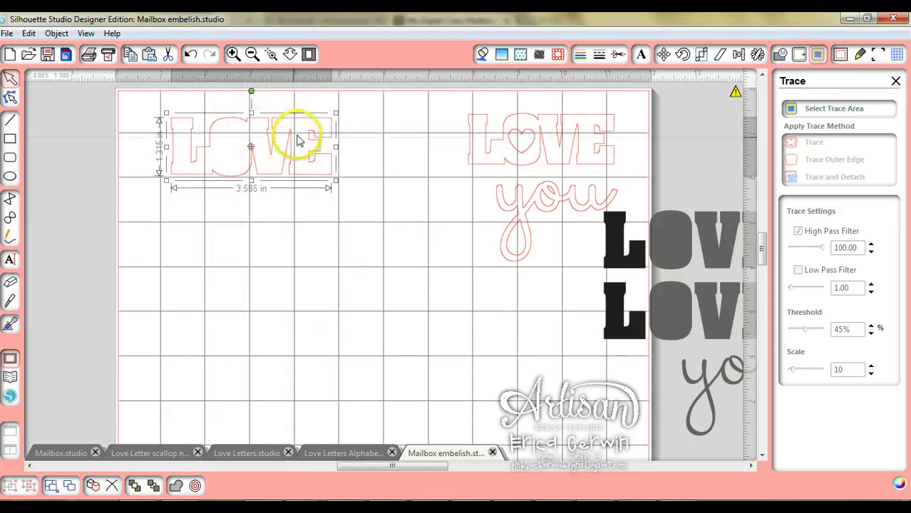
{"action": "mouse_move", "coordinate": [295, 144]}
{"action": "left_mouse_down"}
{"action": "mouse_move", "coordinate": [300, 189]}
{"action": "mouse_move", "coordinate": [290, 146]}
{"action": "left_mouse_up"}
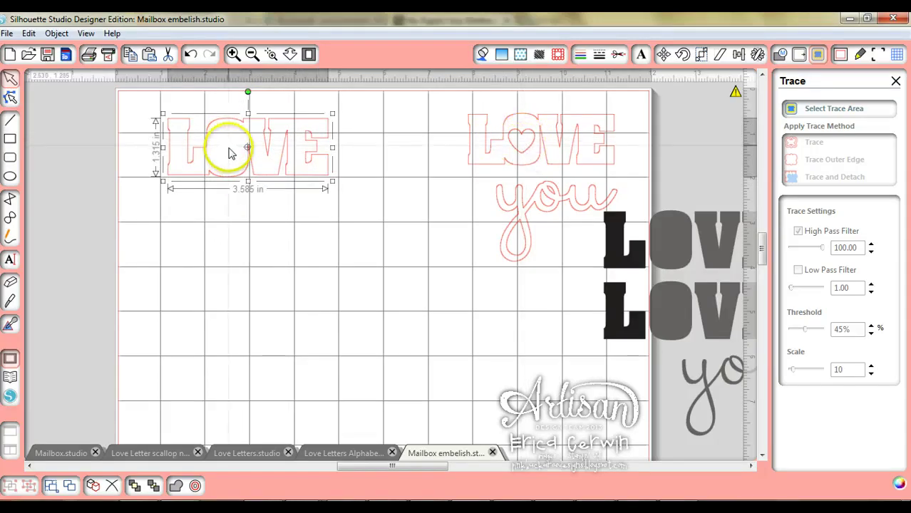
{"action": "left_click_drag", "start_coordinate": [655, 260], "coordinate": [690, 253]}
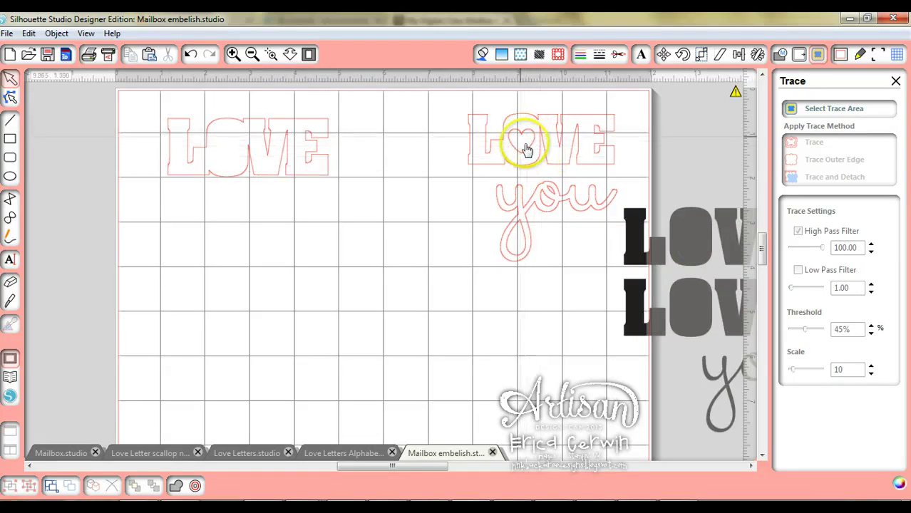
Deselect all and start another merge showing only SVG (*.svg) files
{"action": "left_click", "coordinate": [346, 217]}
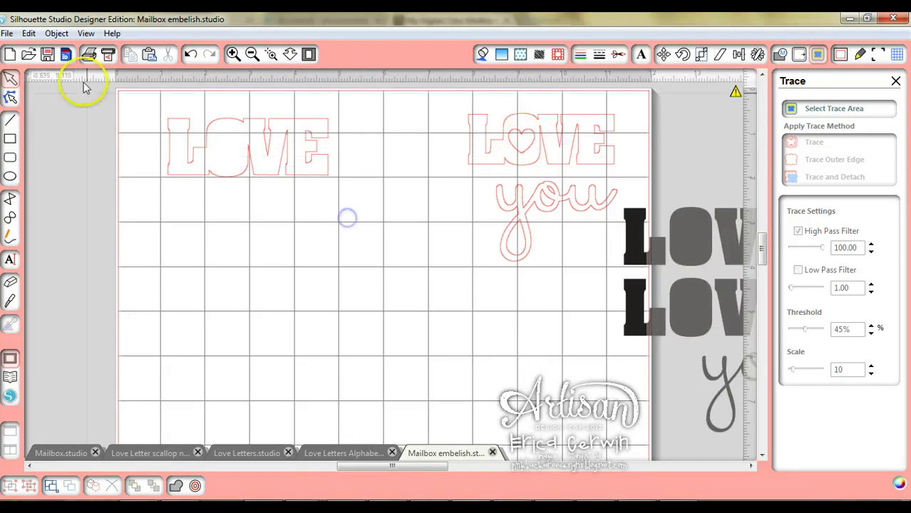
{"action": "left_click", "coordinate": [7, 33]}
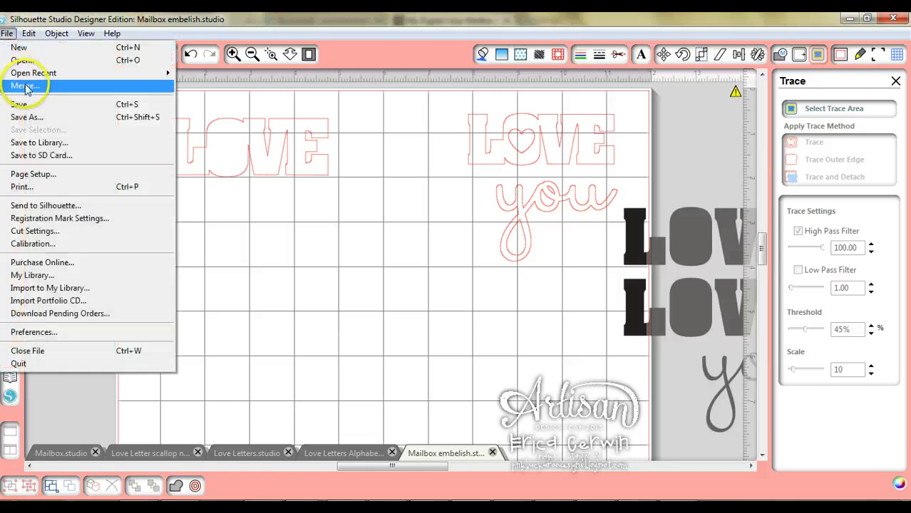
{"action": "left_click", "coordinate": [29, 84]}
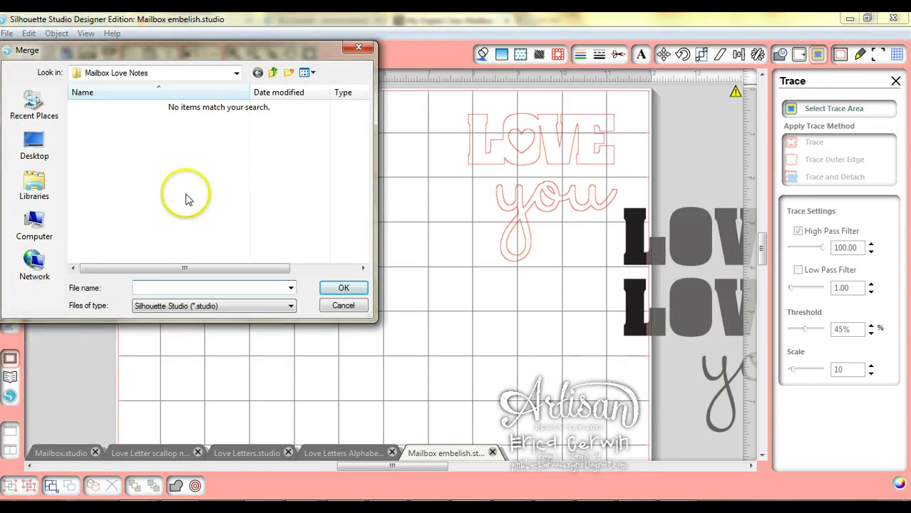
{"action": "left_click", "coordinate": [279, 306]}
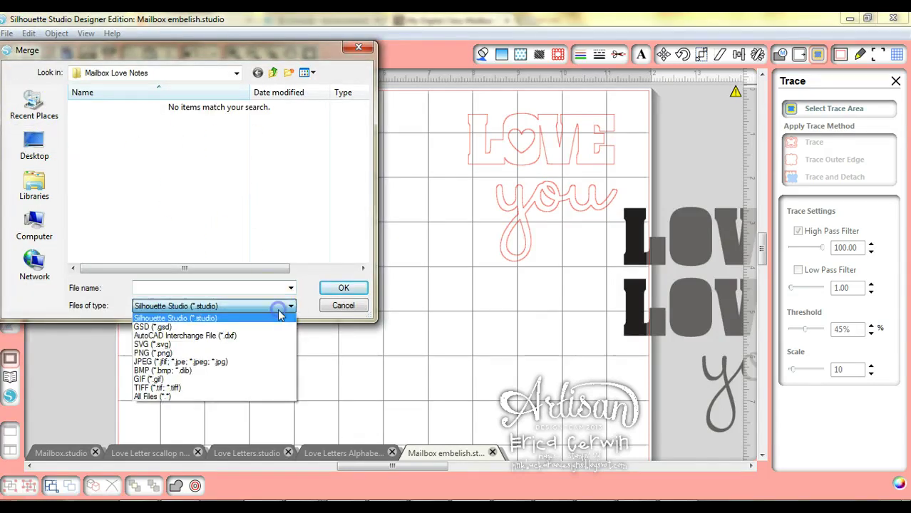
{"action": "left_click", "coordinate": [267, 345]}
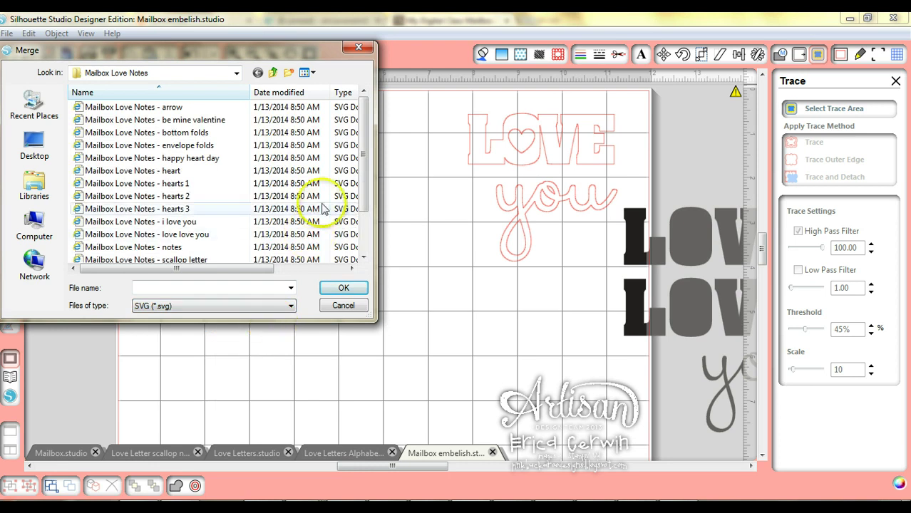
Merge the heart SVG, trace it with High Pass Filter, and move the black heart aside
{"action": "double_click", "coordinate": [178, 174]}
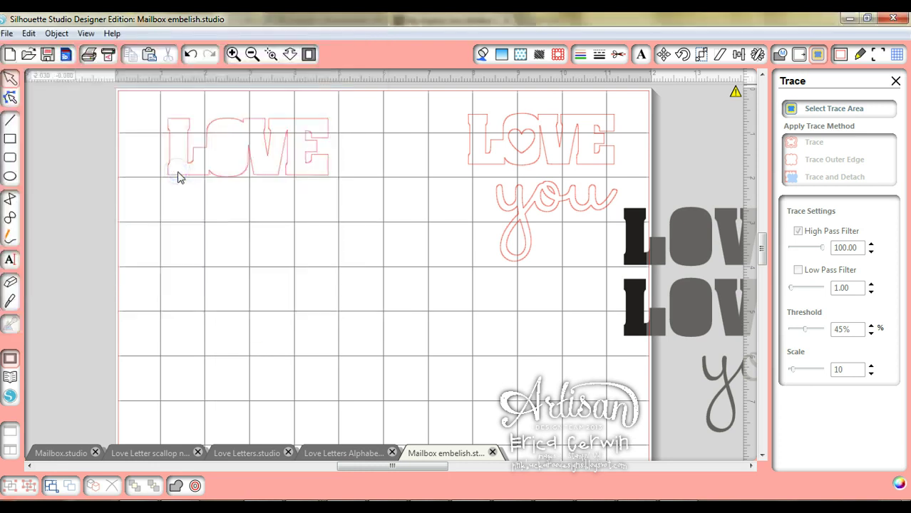
{"action": "left_click_drag", "start_coordinate": [146, 134], "coordinate": [281, 269]}
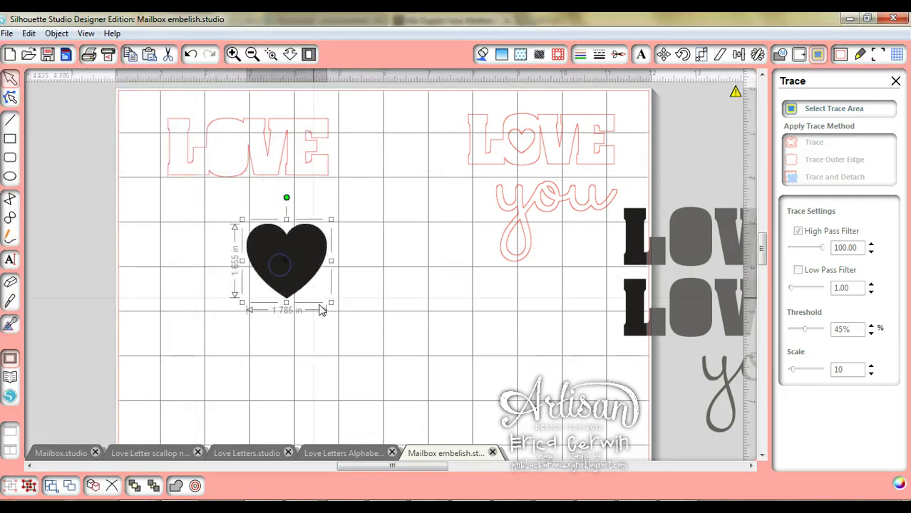
{"action": "left_click", "coordinate": [844, 114]}
{"action": "left_click_drag", "start_coordinate": [236, 212], "coordinate": [360, 313]}
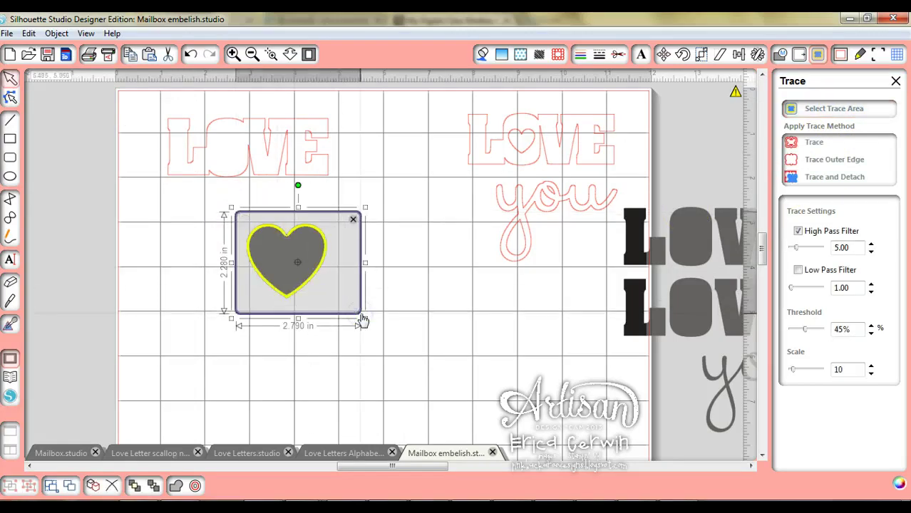
{"action": "double_click", "coordinate": [848, 248]}
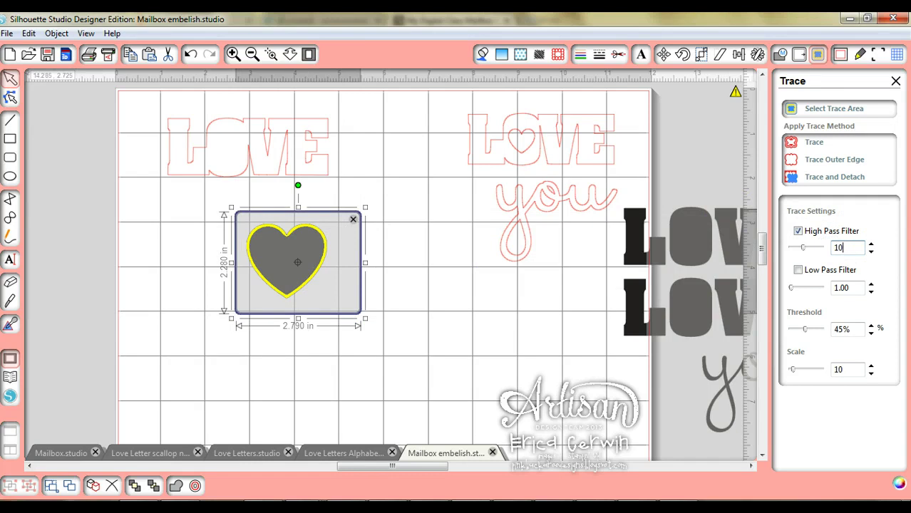
{"action": "left_click", "coordinate": [801, 142]}
{"action": "left_click_drag", "start_coordinate": [313, 262], "coordinate": [624, 396]}
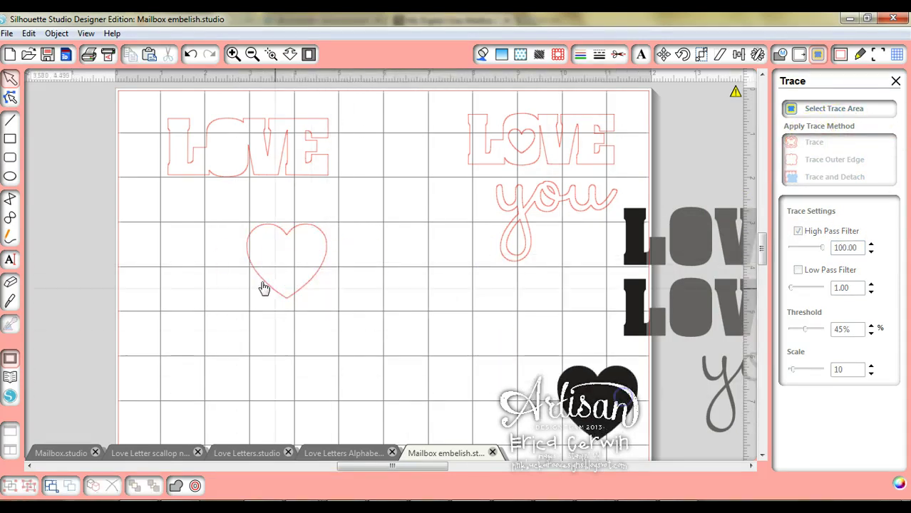
Shrink the traced heart to about 0.57 by 0.53 in and place it inside LOVE's O
{"action": "left_click", "coordinate": [302, 285]}
{"action": "left_click_drag", "start_coordinate": [332, 303], "coordinate": [275, 256]}
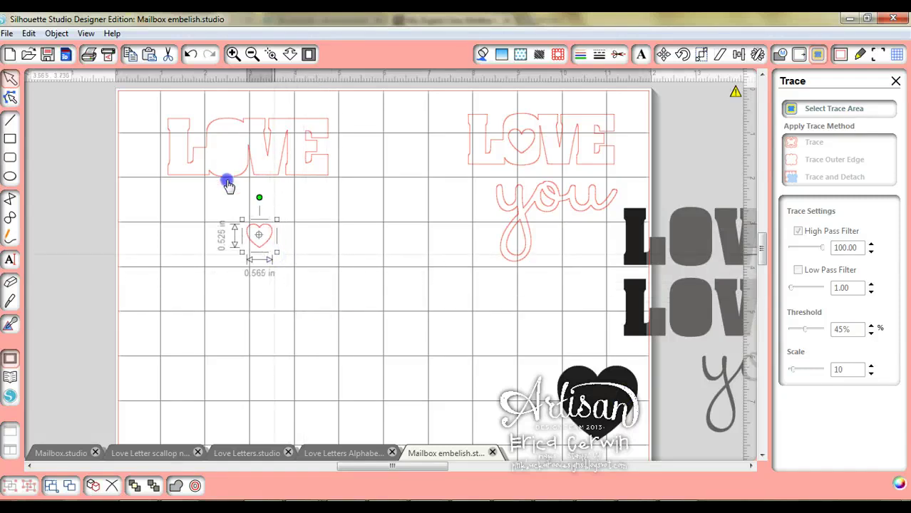
{"action": "left_click_drag", "start_coordinate": [230, 156], "coordinate": [228, 147]}
{"action": "left_click", "coordinate": [258, 260]}
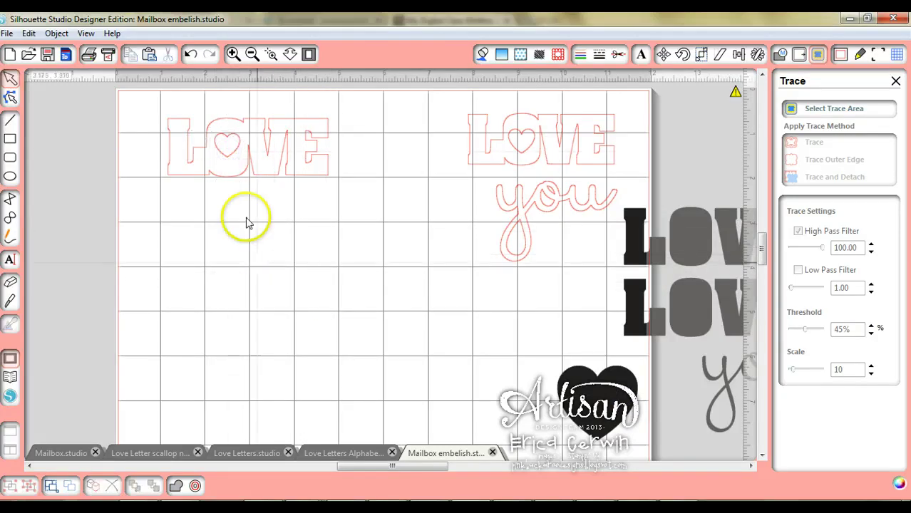
Adjust the LOVE outline's position around the heart, then marquee-select LOVE and the heart together
{"action": "left_click", "coordinate": [232, 159]}
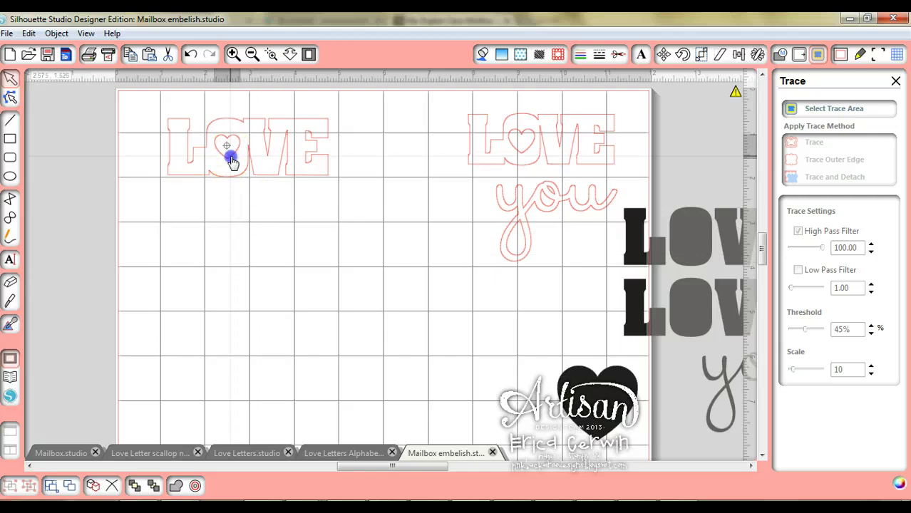
{"action": "left_click", "coordinate": [277, 269]}
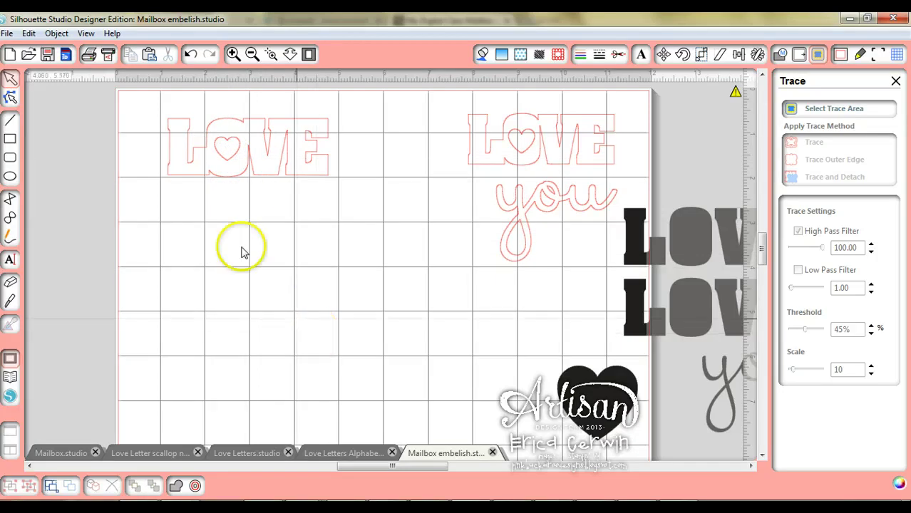
{"action": "mouse_move", "coordinate": [212, 181]}
{"action": "left_mouse_down"}
{"action": "mouse_move", "coordinate": [214, 193]}
{"action": "mouse_move", "coordinate": [214, 174]}
{"action": "mouse_move", "coordinate": [229, 182]}
{"action": "left_mouse_up"}
{"action": "left_click", "coordinate": [266, 245]}
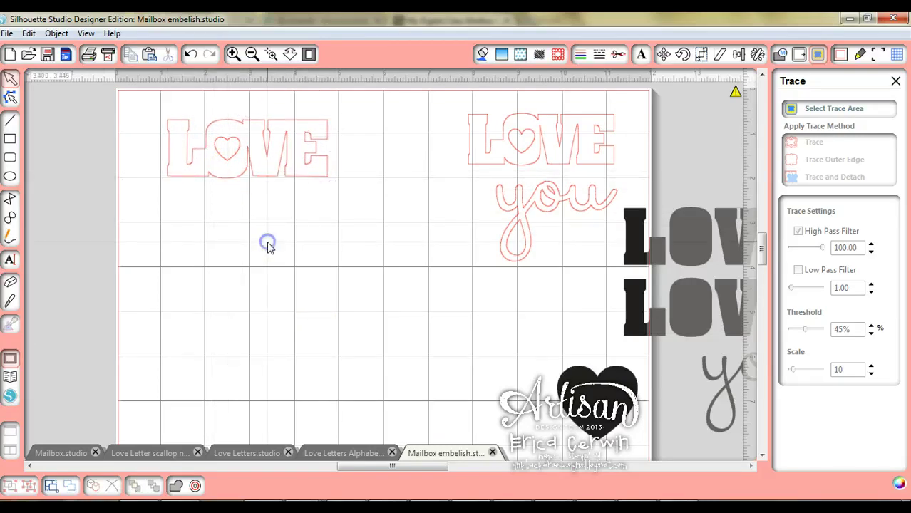
{"action": "left_click_drag", "start_coordinate": [144, 100], "coordinate": [396, 223]}
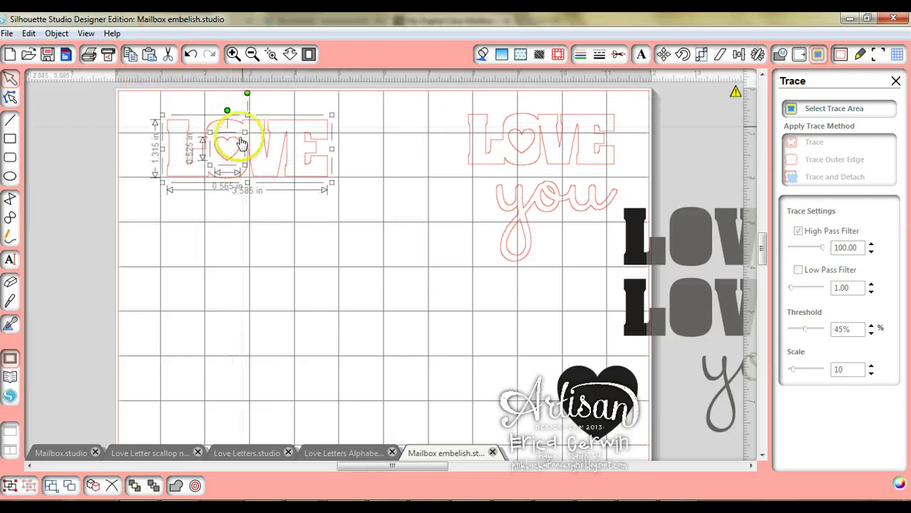
Group the heart and LOVE into one 3.585 by 1.315 in object and shift it slightly left
{"action": "left_click", "coordinate": [11, 487]}
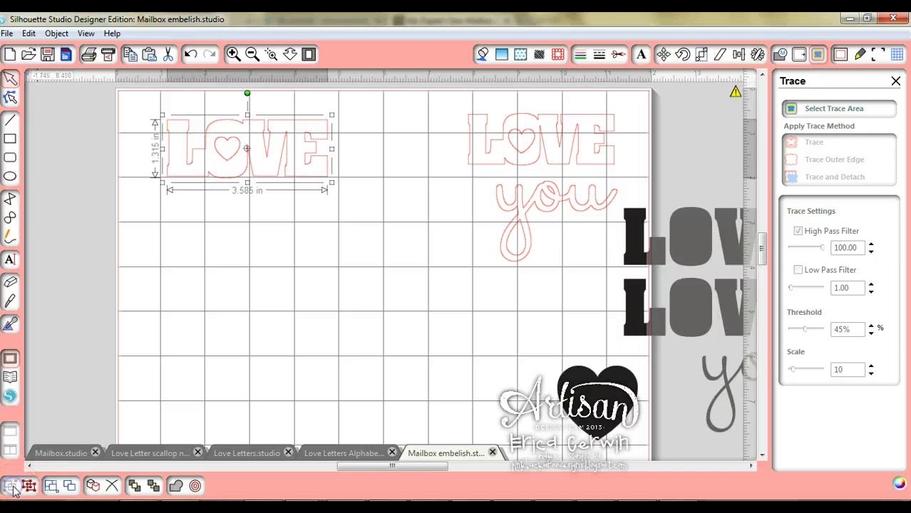
{"action": "left_click", "coordinate": [228, 186]}
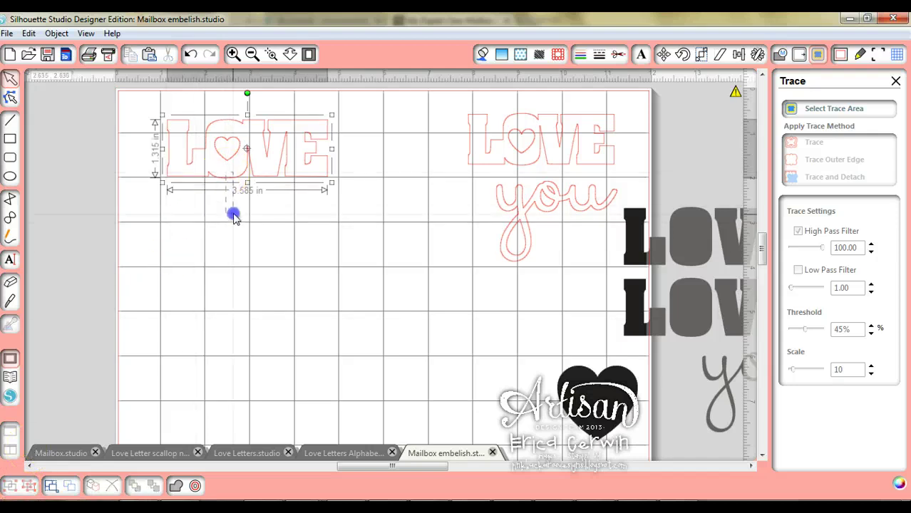
{"action": "left_click_drag", "start_coordinate": [232, 183], "coordinate": [212, 171]}
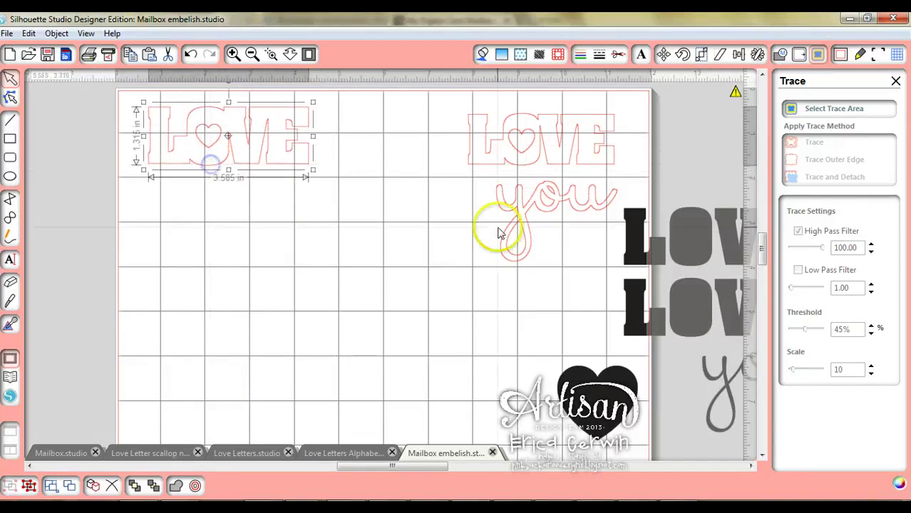
Bring the black LOVE LOVE you image to the mat centre and shrink it slightly
{"action": "left_click_drag", "start_coordinate": [652, 254], "coordinate": [196, 227]}
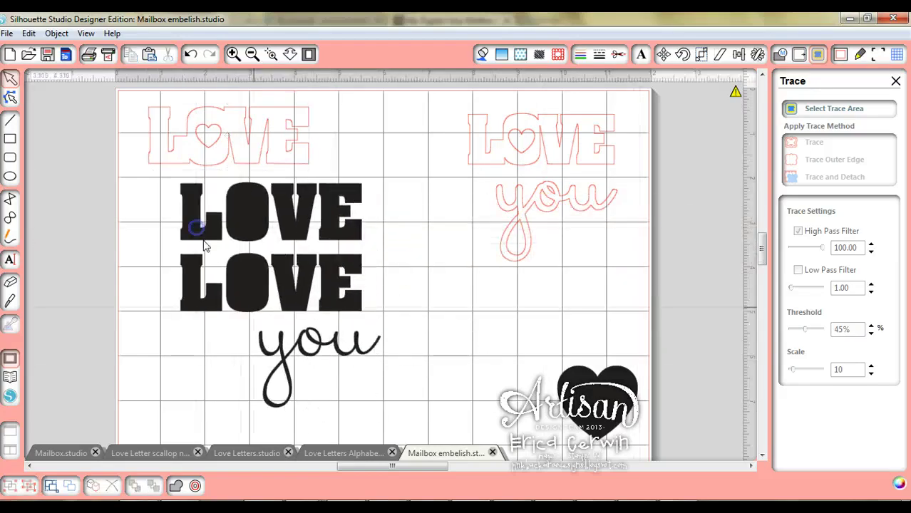
{"action": "left_click", "coordinate": [312, 375]}
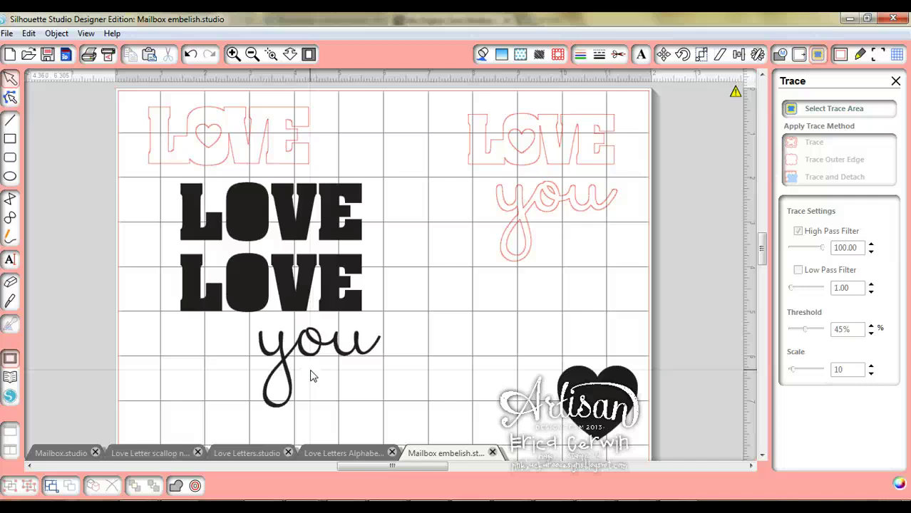
{"action": "left_click", "coordinate": [316, 358]}
{"action": "mouse_move", "coordinate": [396, 407]}
{"action": "left_mouse_down"}
{"action": "mouse_move", "coordinate": [386, 412]}
{"action": "mouse_move", "coordinate": [260, 283]}
{"action": "mouse_move", "coordinate": [406, 409]}
{"action": "left_mouse_up"}
{"action": "left_click", "coordinate": [441, 393]}
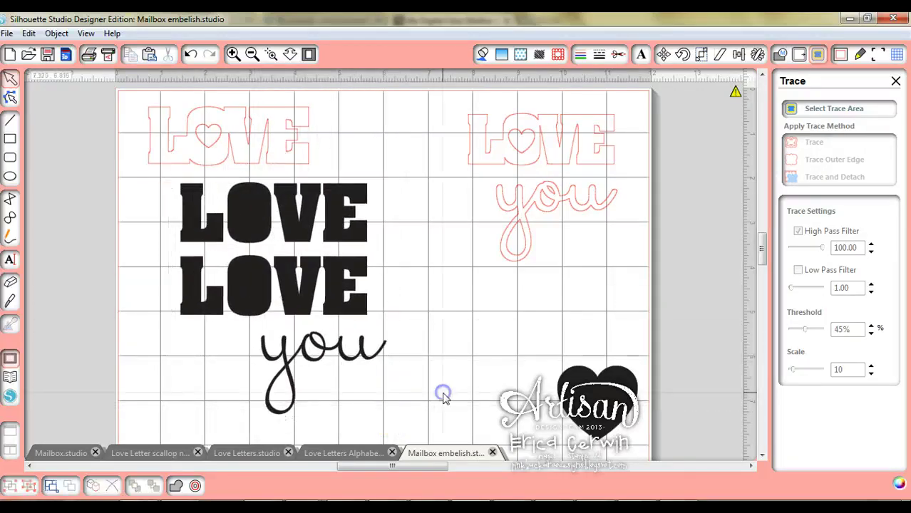
Trace the script 'you' into a cut outline using a selected trace area
{"action": "left_click", "coordinate": [819, 110]}
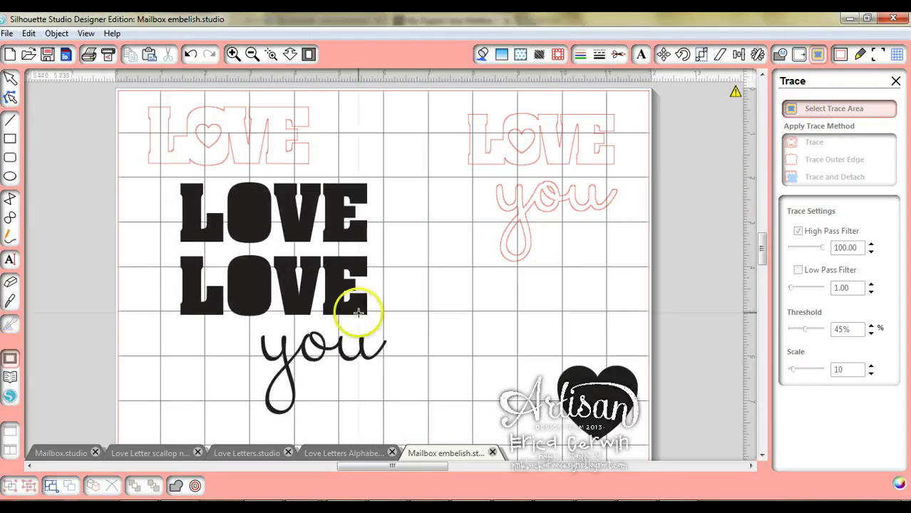
{"action": "mouse_move", "coordinate": [246, 329]}
{"action": "left_mouse_down"}
{"action": "mouse_move", "coordinate": [396, 387]}
{"action": "mouse_move", "coordinate": [397, 426]}
{"action": "left_mouse_up"}
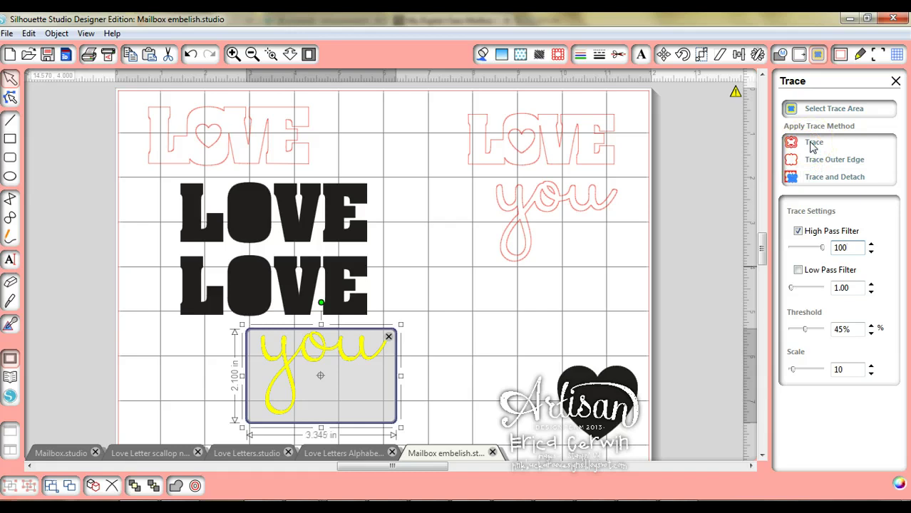
{"action": "left_click", "coordinate": [812, 143]}
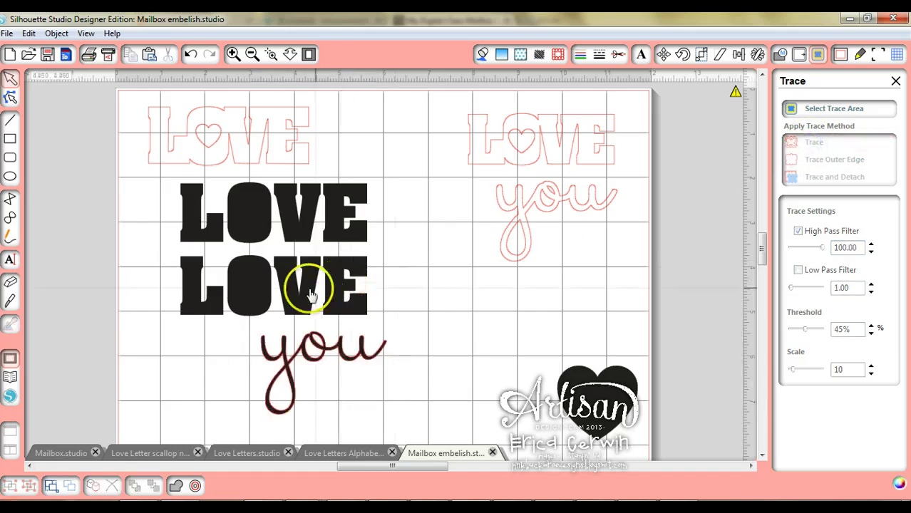
Move the black image off the mat and place the traced 'you' under the left LOVE
{"action": "left_click_drag", "start_coordinate": [350, 300], "coordinate": [748, 342]}
{"action": "left_click", "coordinate": [341, 362]}
{"action": "mouse_move", "coordinate": [341, 362]}
{"action": "left_mouse_down"}
{"action": "mouse_move", "coordinate": [297, 308]}
{"action": "mouse_move", "coordinate": [303, 248]}
{"action": "mouse_move", "coordinate": [282, 216]}
{"action": "left_mouse_up"}
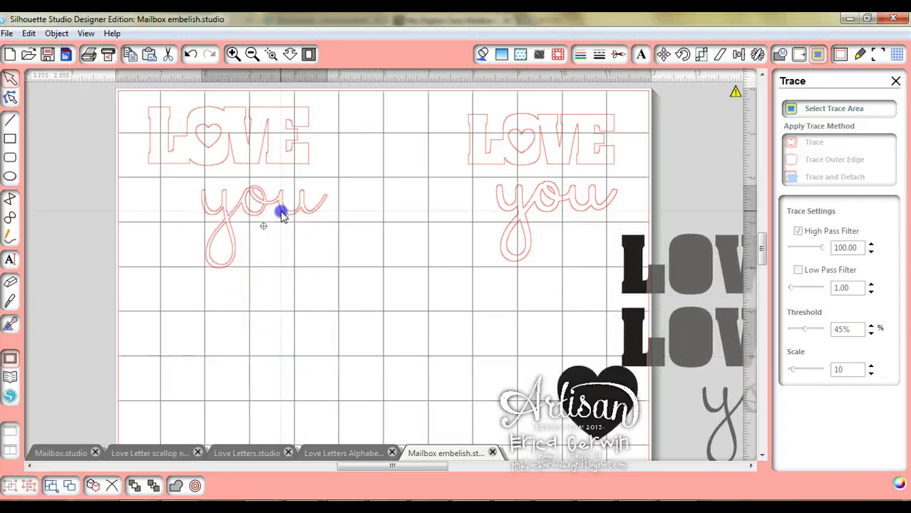
Add a 0.05 in outward offset with round corners around the traced 'you'
{"action": "left_click", "coordinate": [213, 212]}
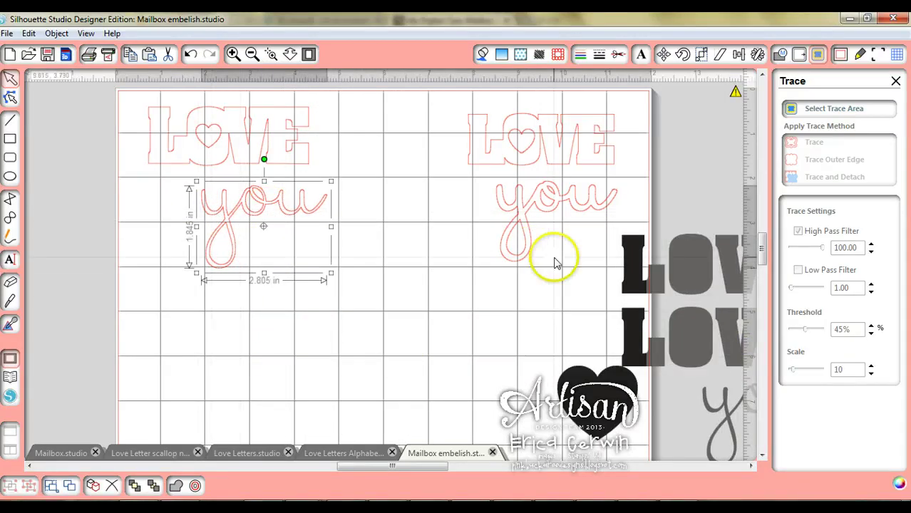
{"action": "left_click", "coordinate": [799, 57]}
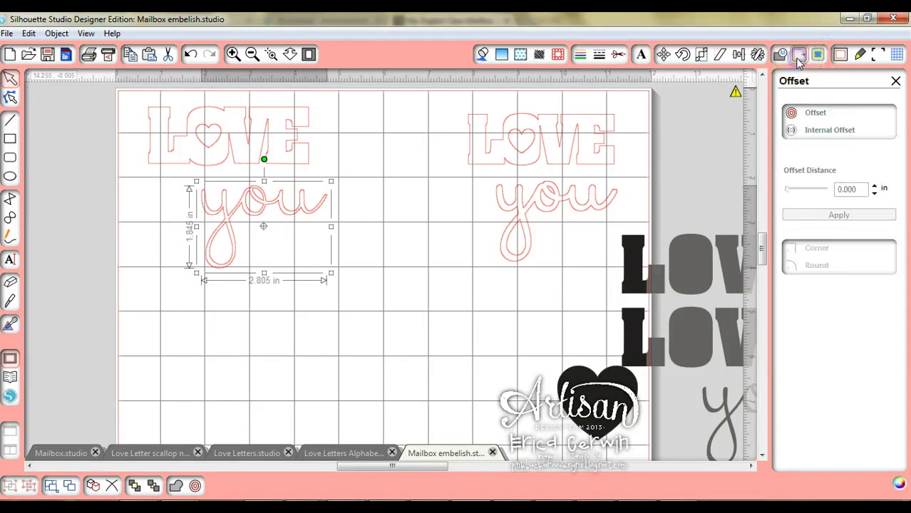
{"action": "left_click", "coordinate": [814, 112]}
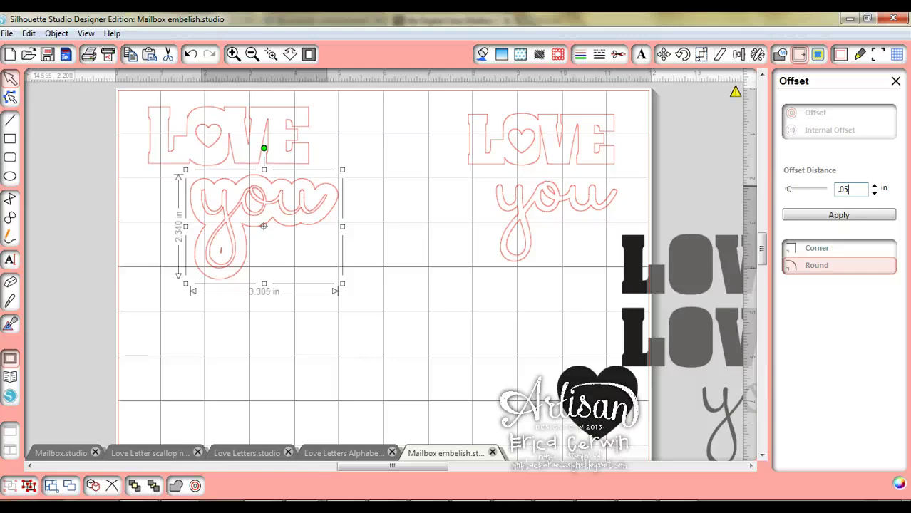
{"action": "left_click", "coordinate": [840, 215]}
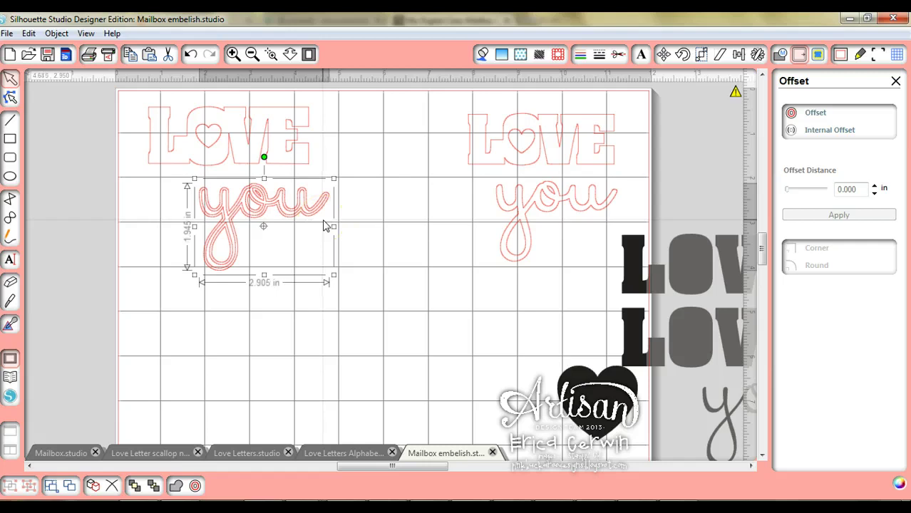
Weld the 'you' letters into one shape, undoing an accidental nudge along the way
{"action": "right_click", "coordinate": [264, 215]}
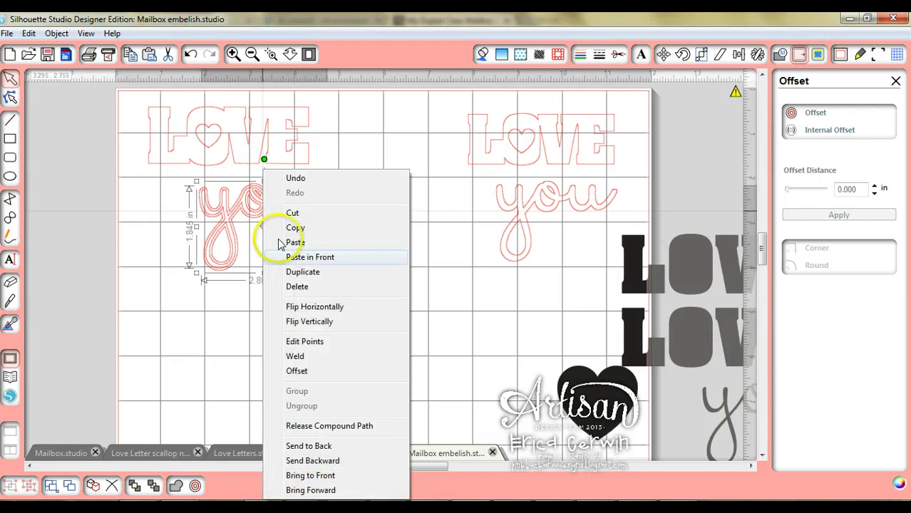
{"action": "left_click", "coordinate": [296, 357]}
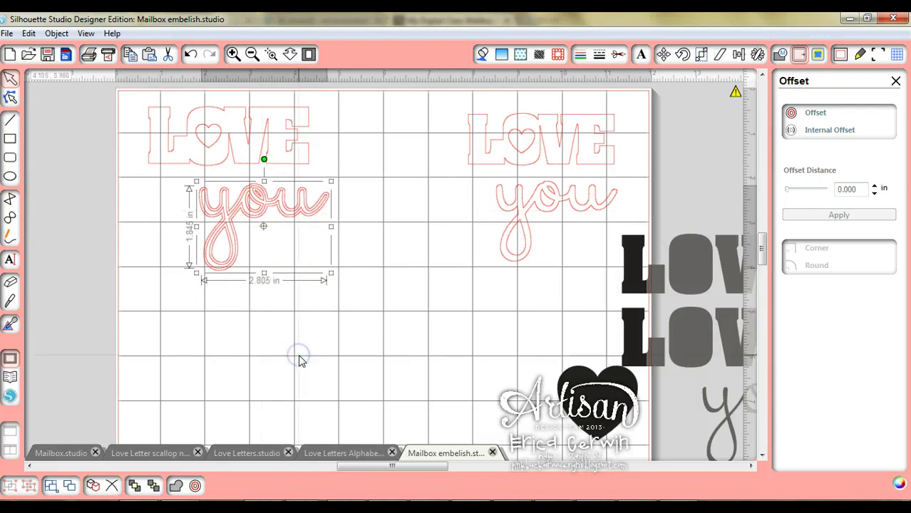
{"action": "mouse_move", "coordinate": [255, 217]}
{"action": "left_mouse_down"}
{"action": "mouse_move", "coordinate": [249, 210]}
{"action": "mouse_move", "coordinate": [256, 219]}
{"action": "left_mouse_up"}
{"action": "left_click", "coordinate": [190, 56]}
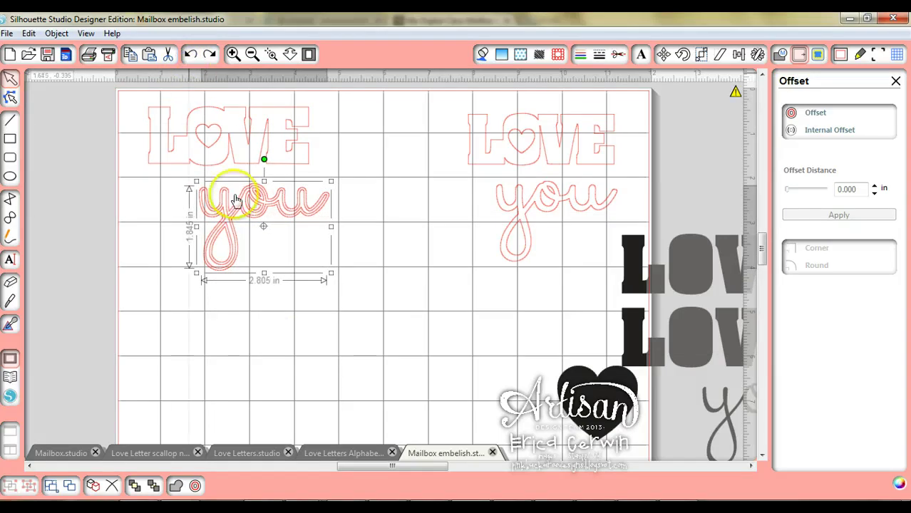
{"action": "right_click", "coordinate": [237, 222]}
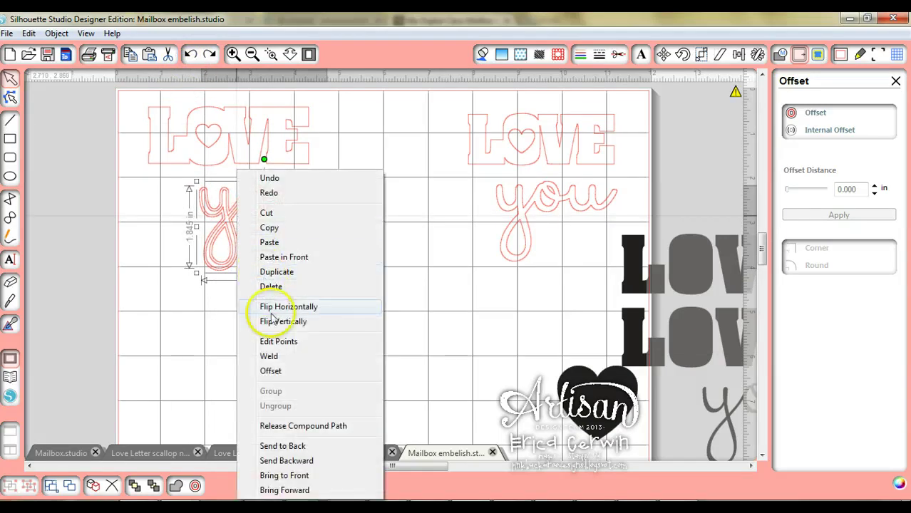
{"action": "left_click", "coordinate": [269, 356]}
{"action": "left_click", "coordinate": [255, 307]}
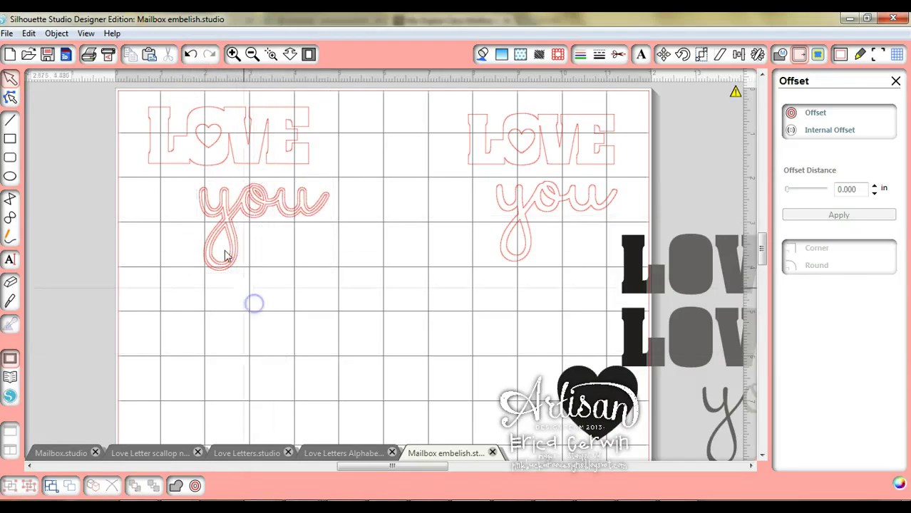
{"action": "left_click_drag", "start_coordinate": [232, 259], "coordinate": [233, 258]}
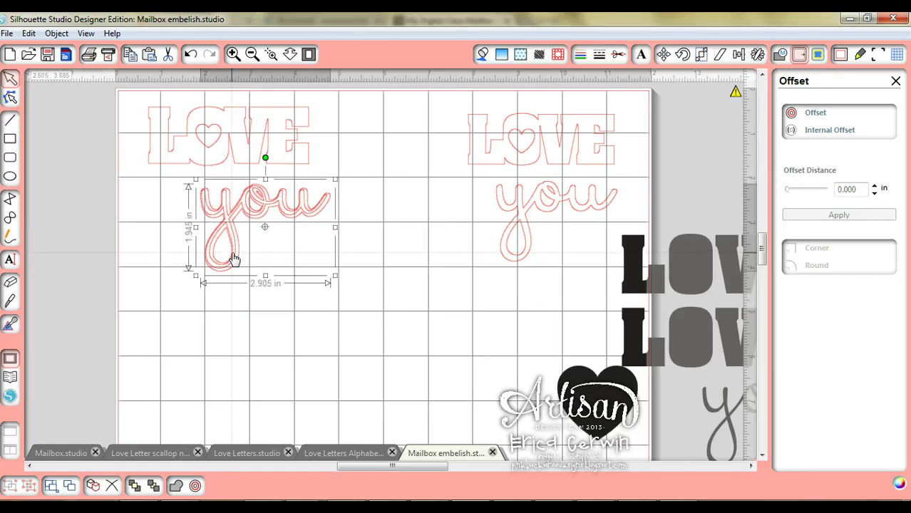
{"action": "right_click", "coordinate": [234, 259]}
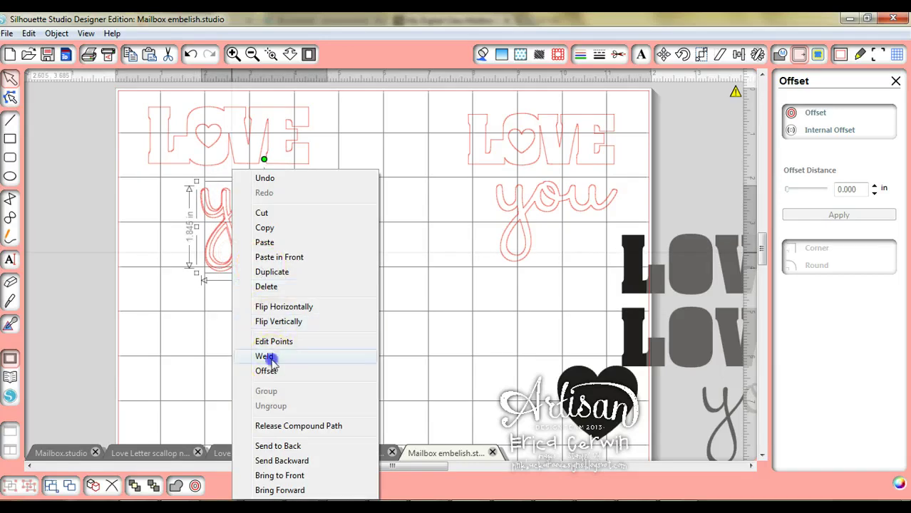
{"action": "left_click", "coordinate": [270, 357]}
Select both 'you' outlines and weld them into a single 2.905 by 1.946 in outline
{"action": "left_click", "coordinate": [228, 244]}
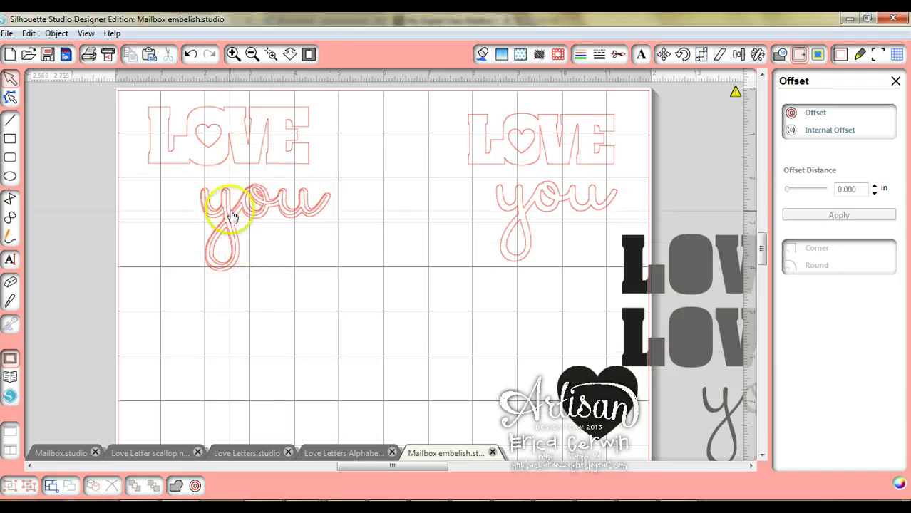
{"action": "left_click_drag", "start_coordinate": [231, 223], "coordinate": [316, 321]}
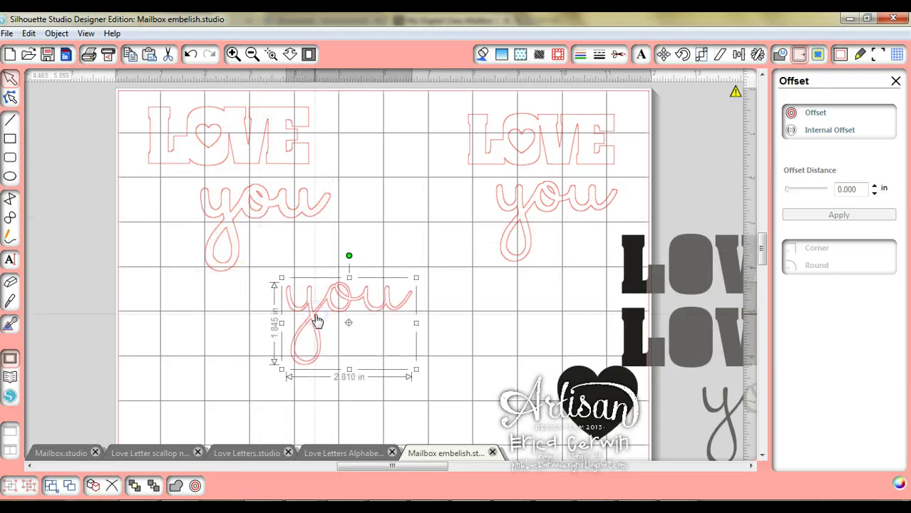
{"action": "left_click_drag", "start_coordinate": [318, 320], "coordinate": [233, 224]}
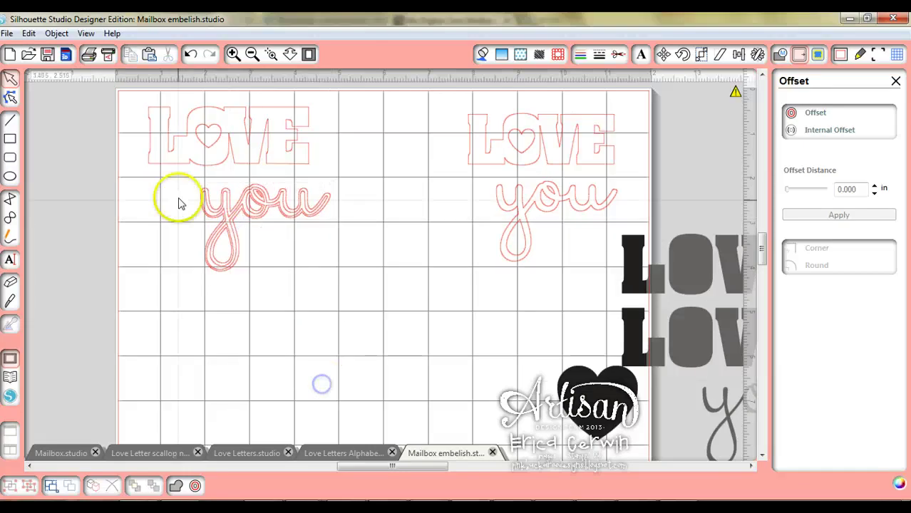
{"action": "left_click_drag", "start_coordinate": [177, 187], "coordinate": [363, 278]}
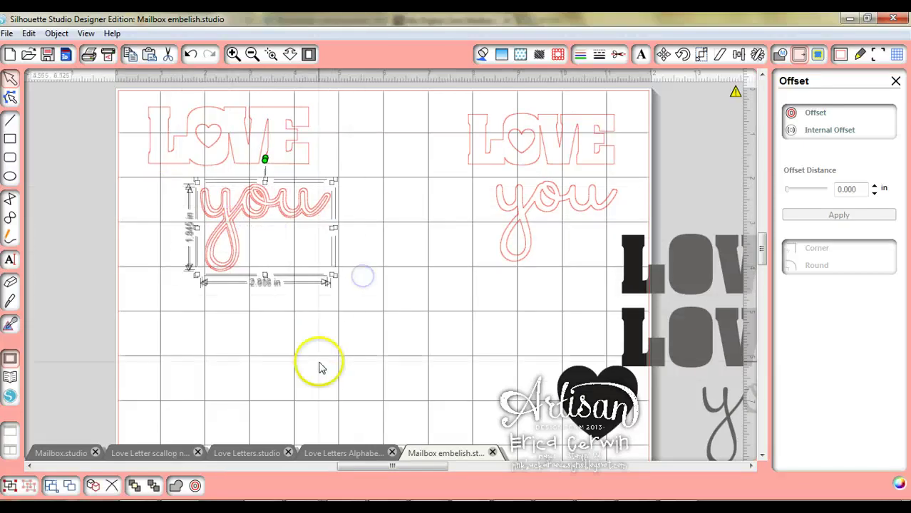
{"action": "right_click", "coordinate": [257, 225]}
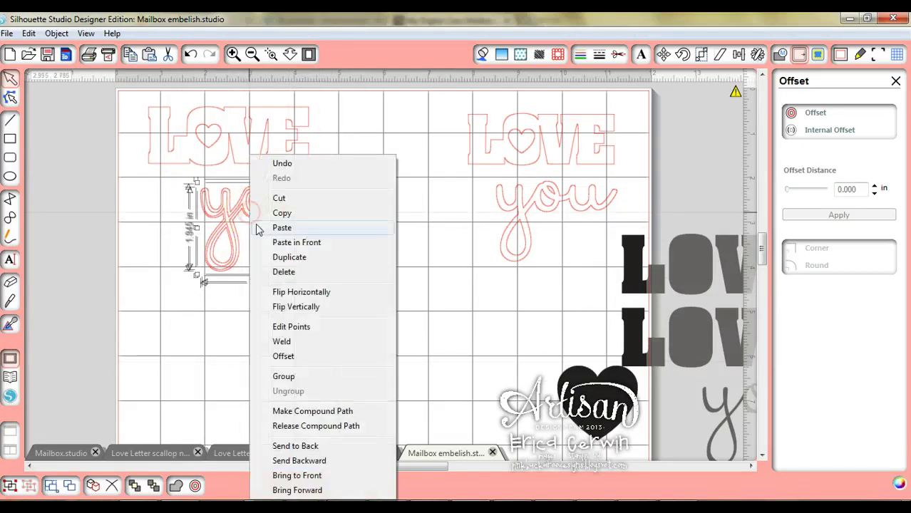
{"action": "left_click", "coordinate": [282, 341]}
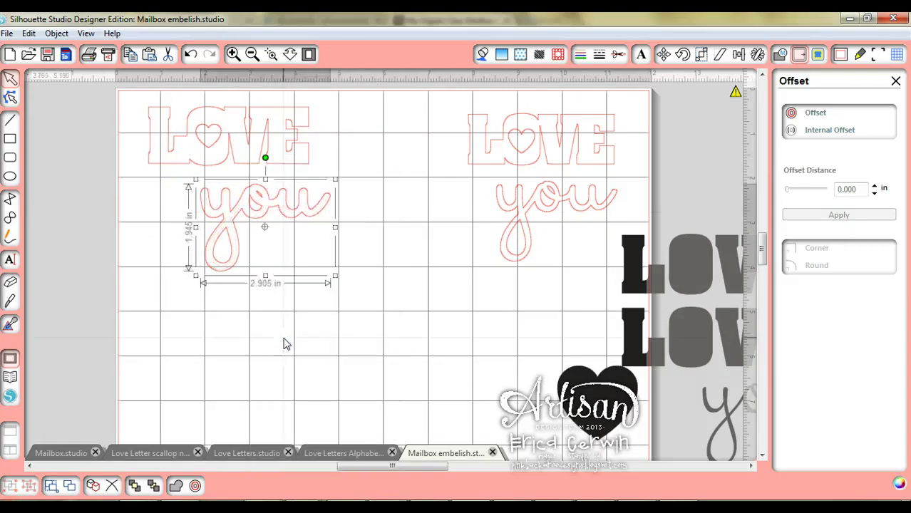
{"action": "left_click", "coordinate": [282, 342]}
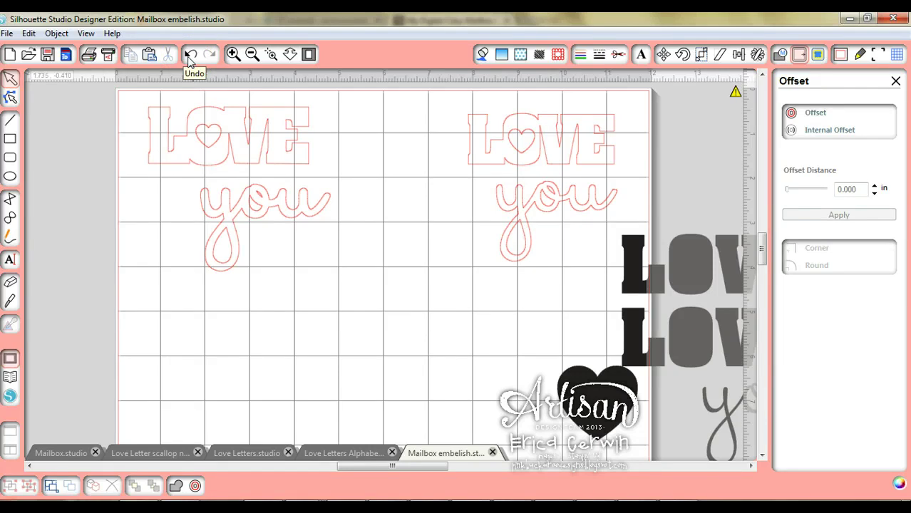
Move 'you' up under LOVE, shift LOVE to the top-left corner, then tuck 'you' snugly beneath it
{"action": "left_click", "coordinate": [253, 217]}
{"action": "left_click", "coordinate": [255, 219]}
{"action": "left_click_drag", "start_coordinate": [252, 210], "coordinate": [190, 214]}
{"action": "left_click_drag", "start_coordinate": [261, 163], "coordinate": [234, 161]}
{"action": "left_click", "coordinate": [231, 159]}
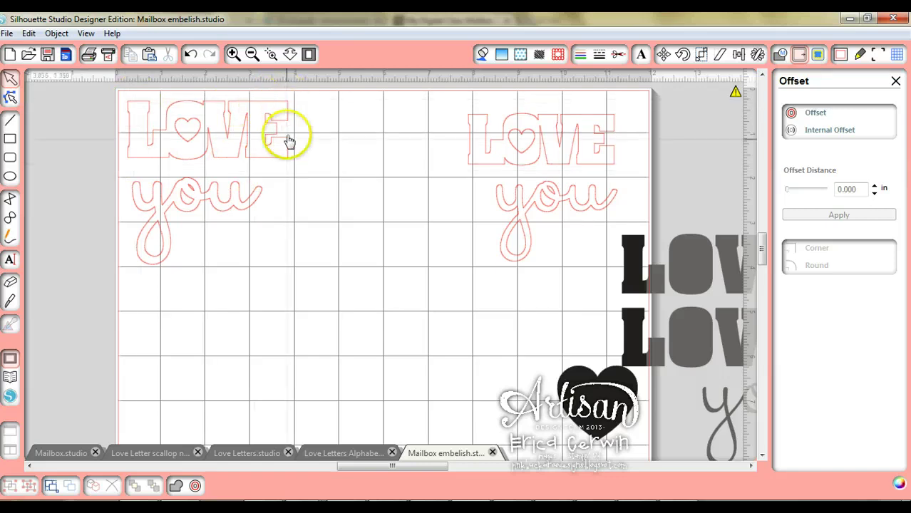
{"action": "left_click", "coordinate": [173, 214]}
{"action": "left_click_drag", "start_coordinate": [173, 213], "coordinate": [169, 207]}
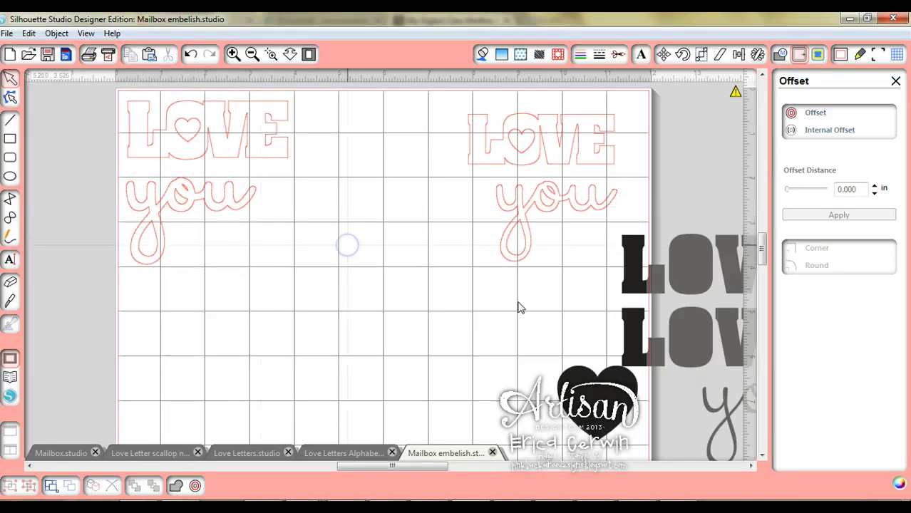
Return the black LOVE LOVE you artwork from off the right edge to the mat below the outlines
{"action": "left_click_drag", "start_coordinate": [636, 261], "coordinate": [355, 290]}
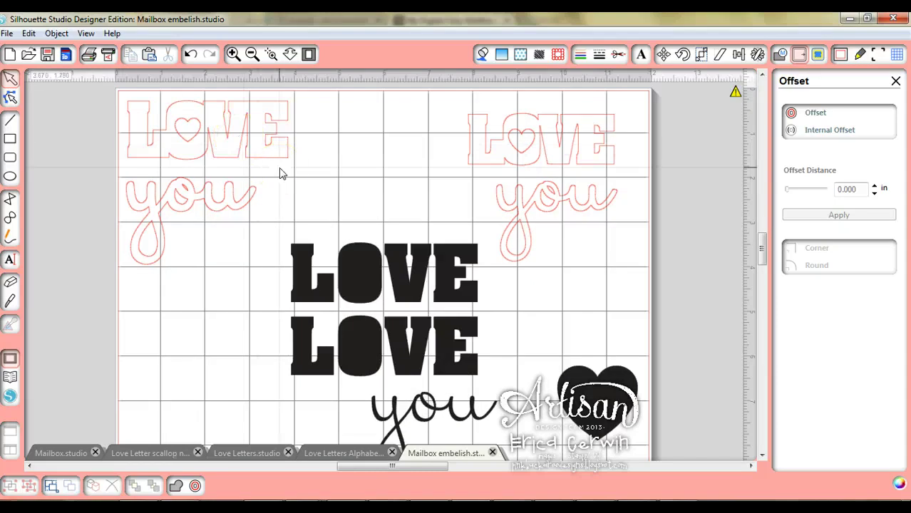
{"action": "left_click", "coordinate": [286, 245]}
{"action": "left_click", "coordinate": [164, 456]}
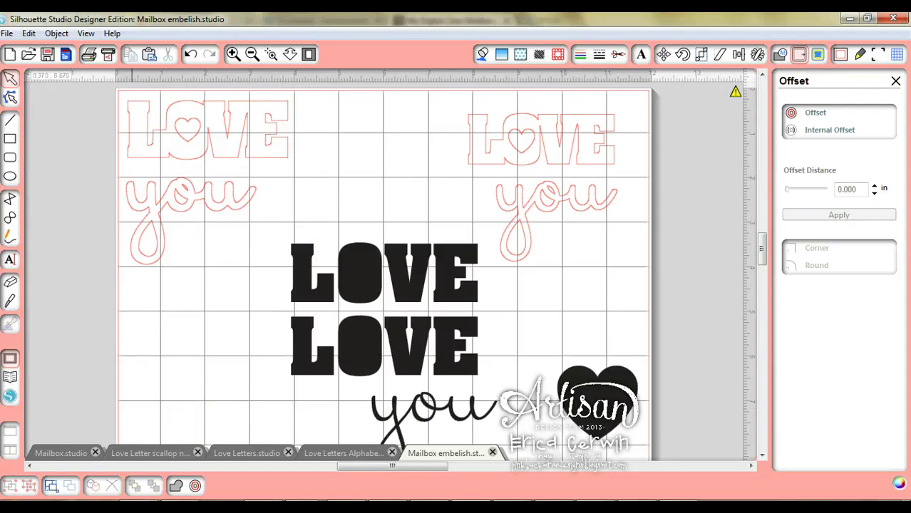